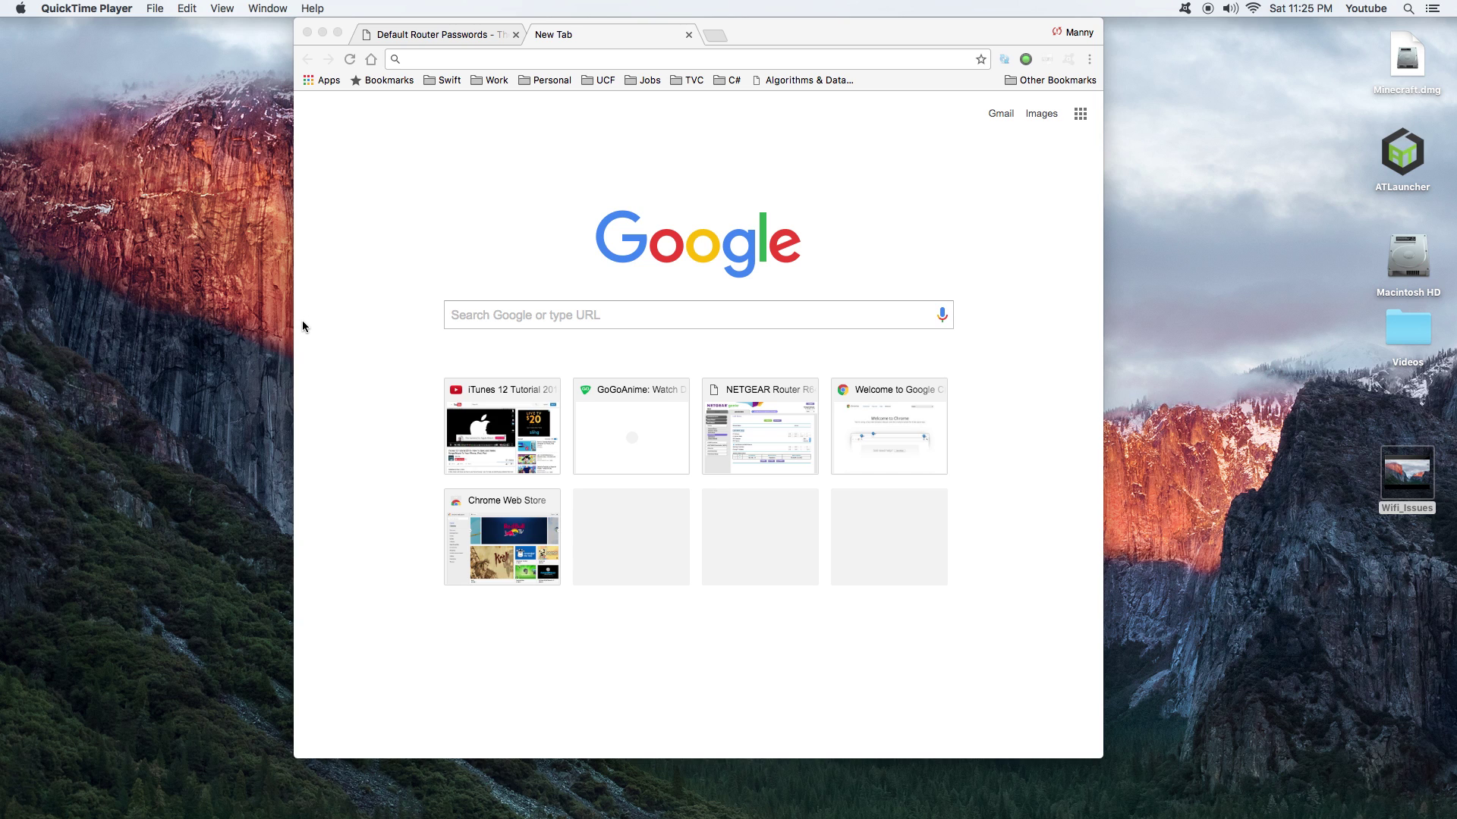
Step: Open System Preferences' Network pane to check the Wi-Fi connection status
left_click(21, 6)
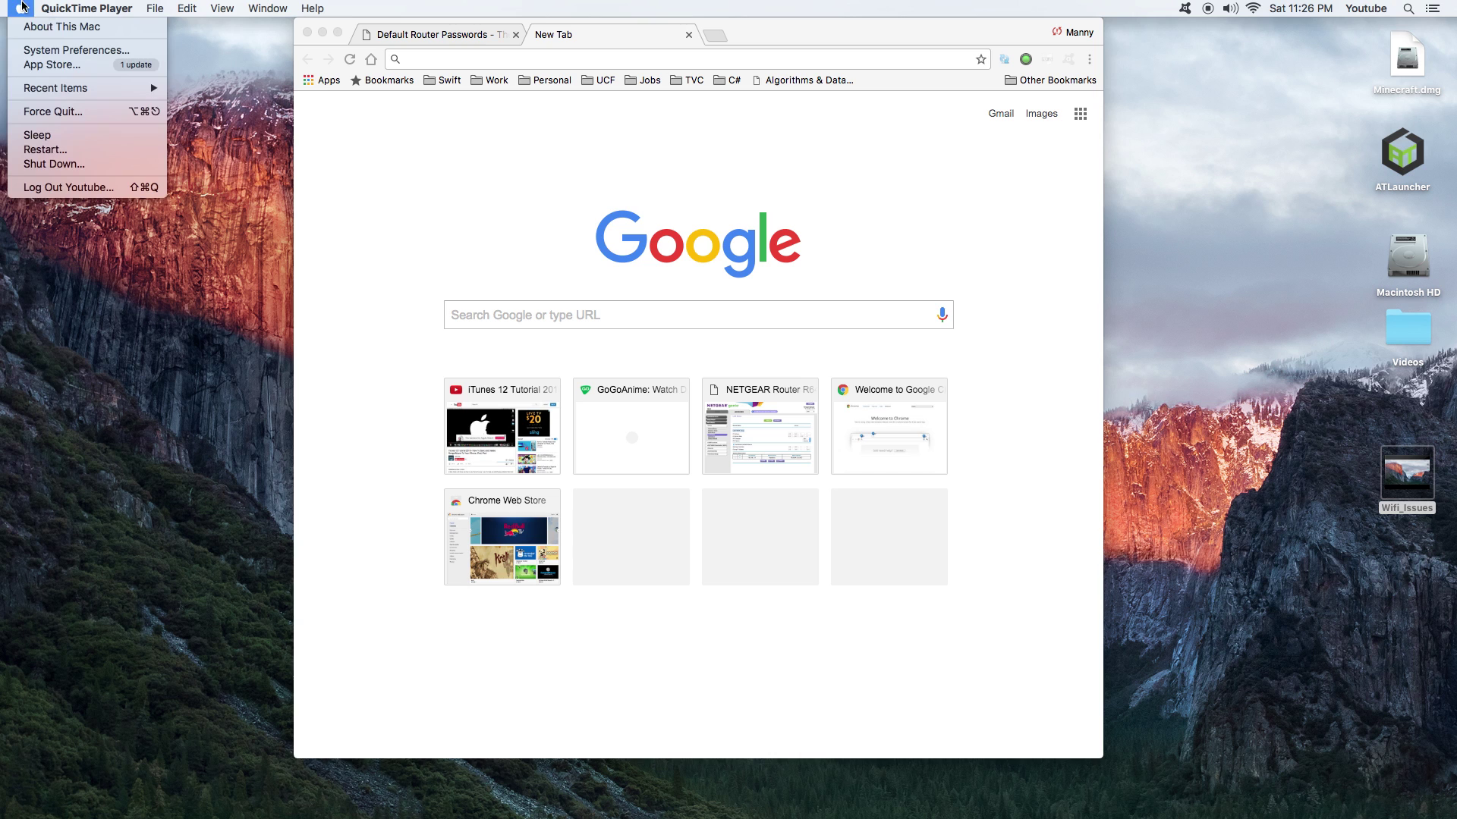
left_click(46, 50)
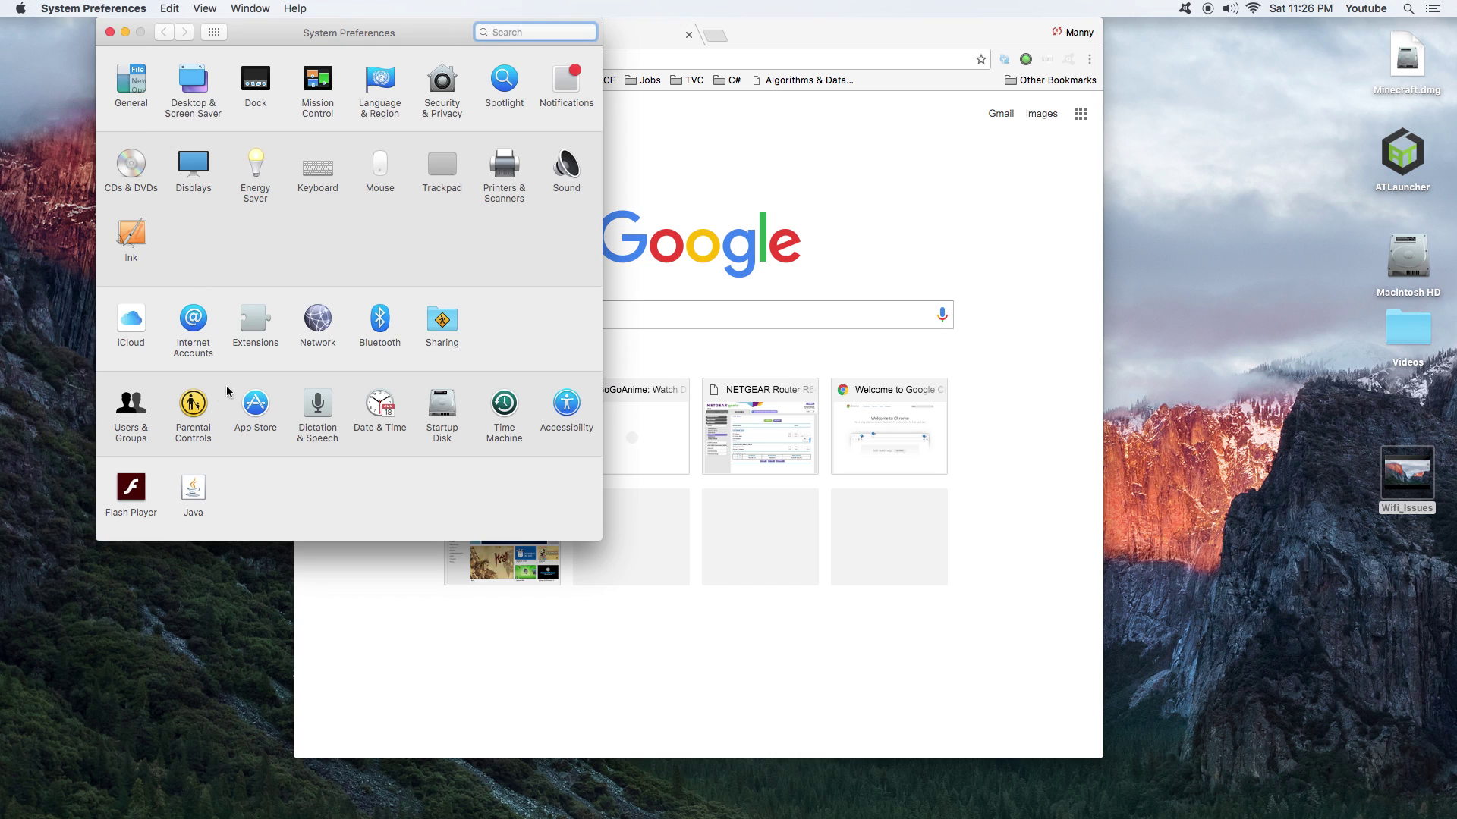
left_click(325, 314)
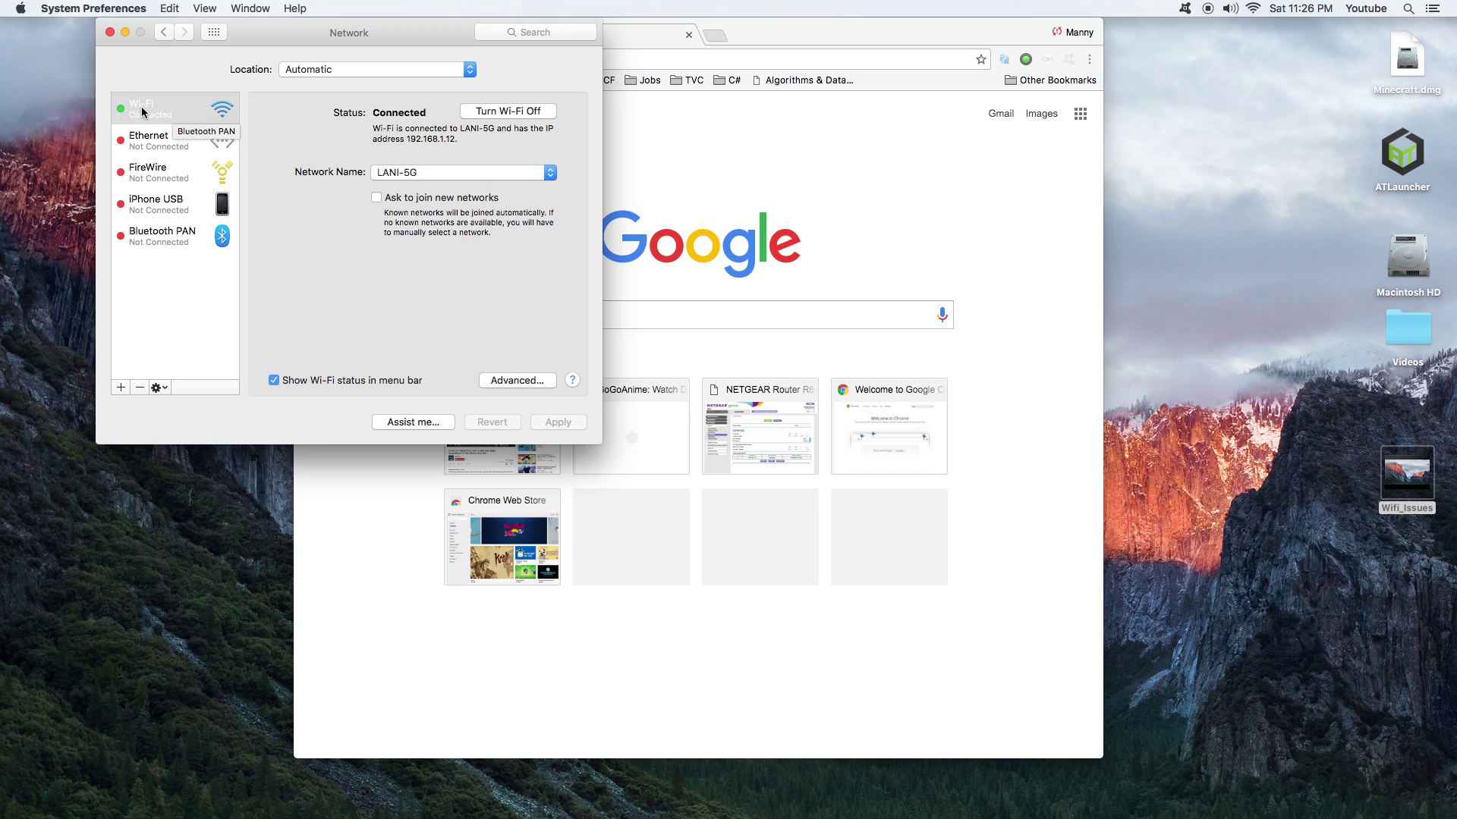
left_click_drag(266, 41, 213, 126)
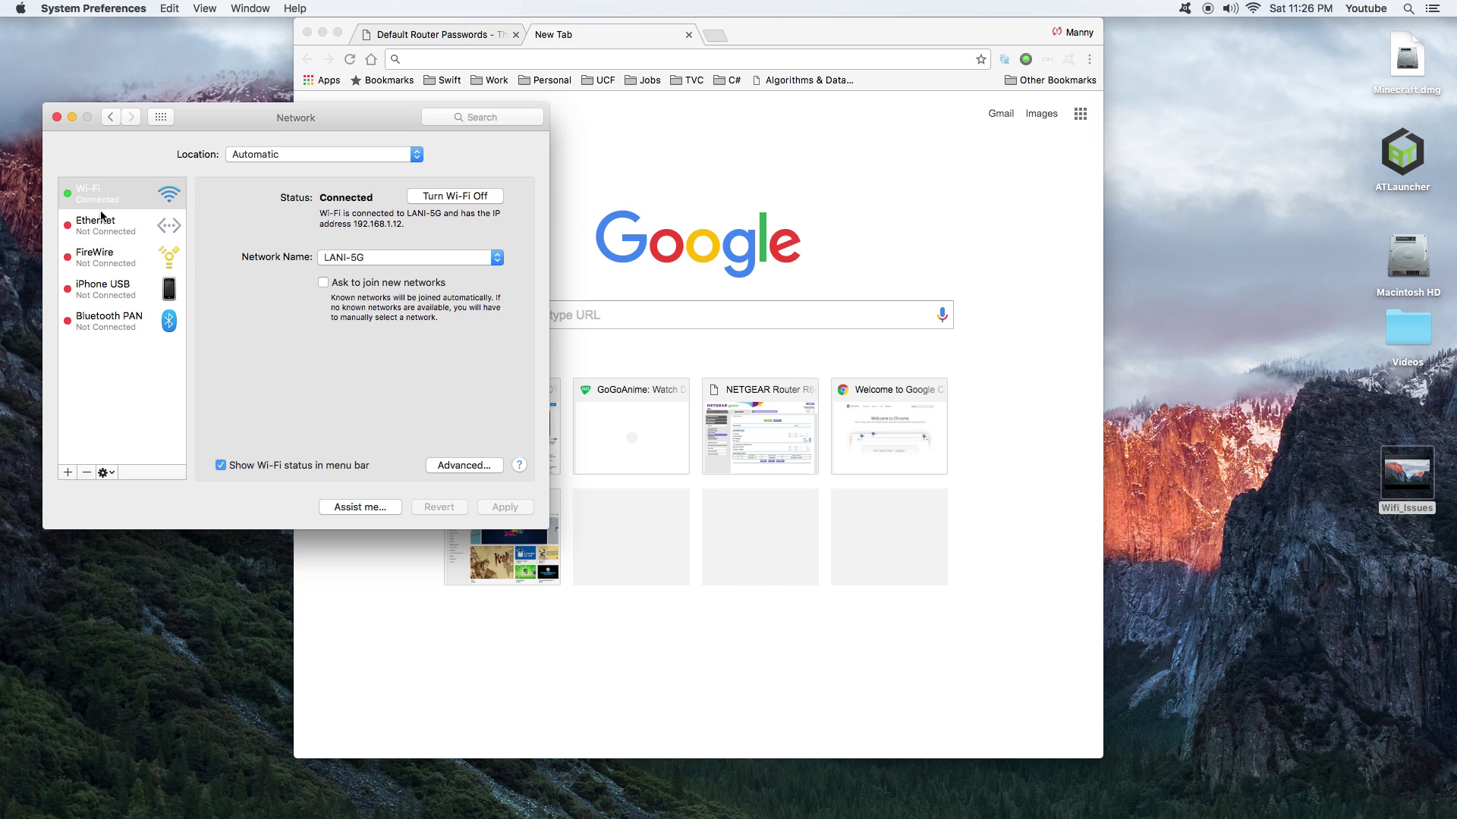
Step: Glance at the menu-bar list of nearby Wi-Fi networks, then close it
left_click(1252, 10)
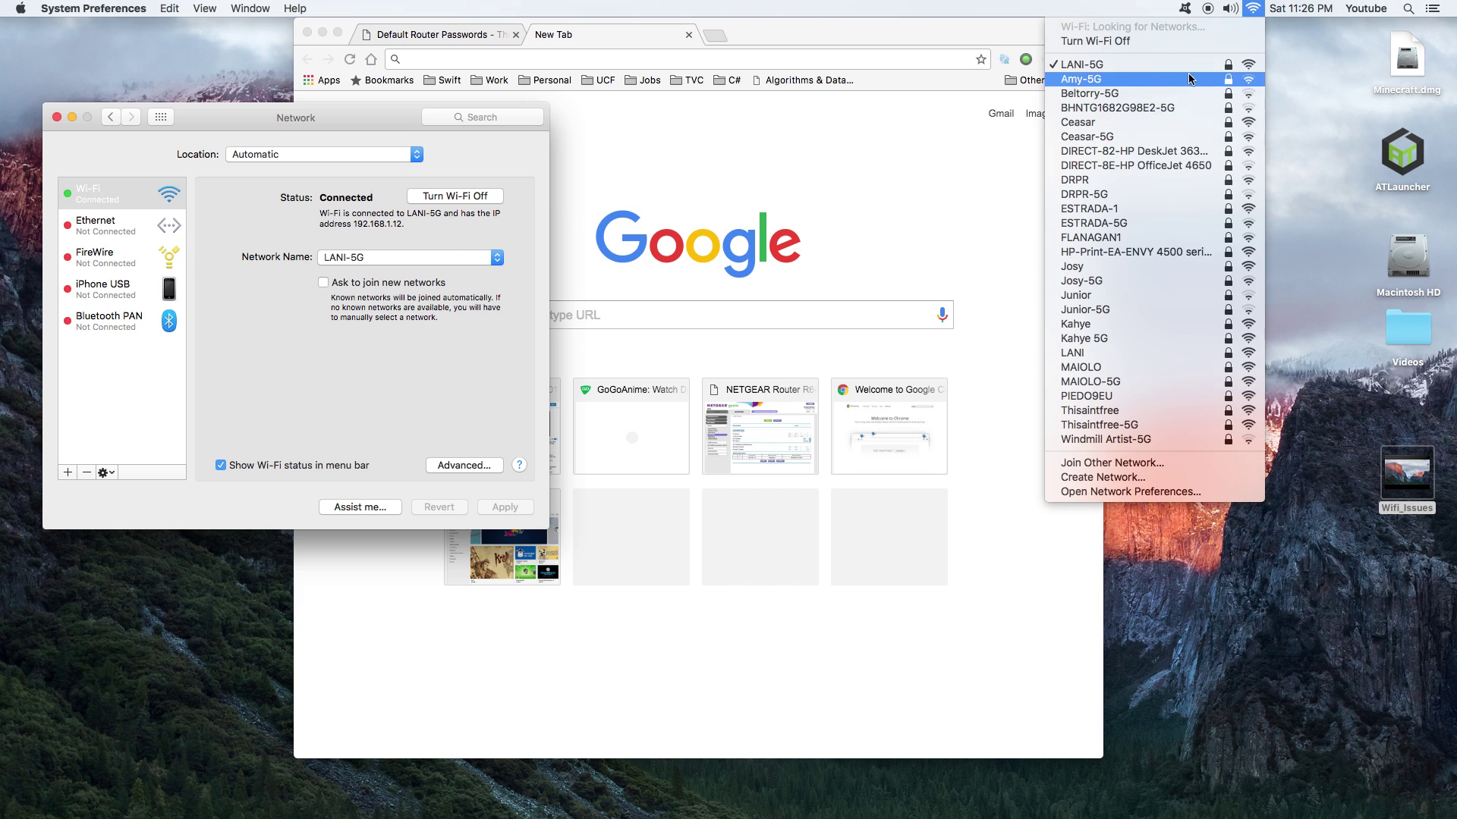
left_click(1253, 9)
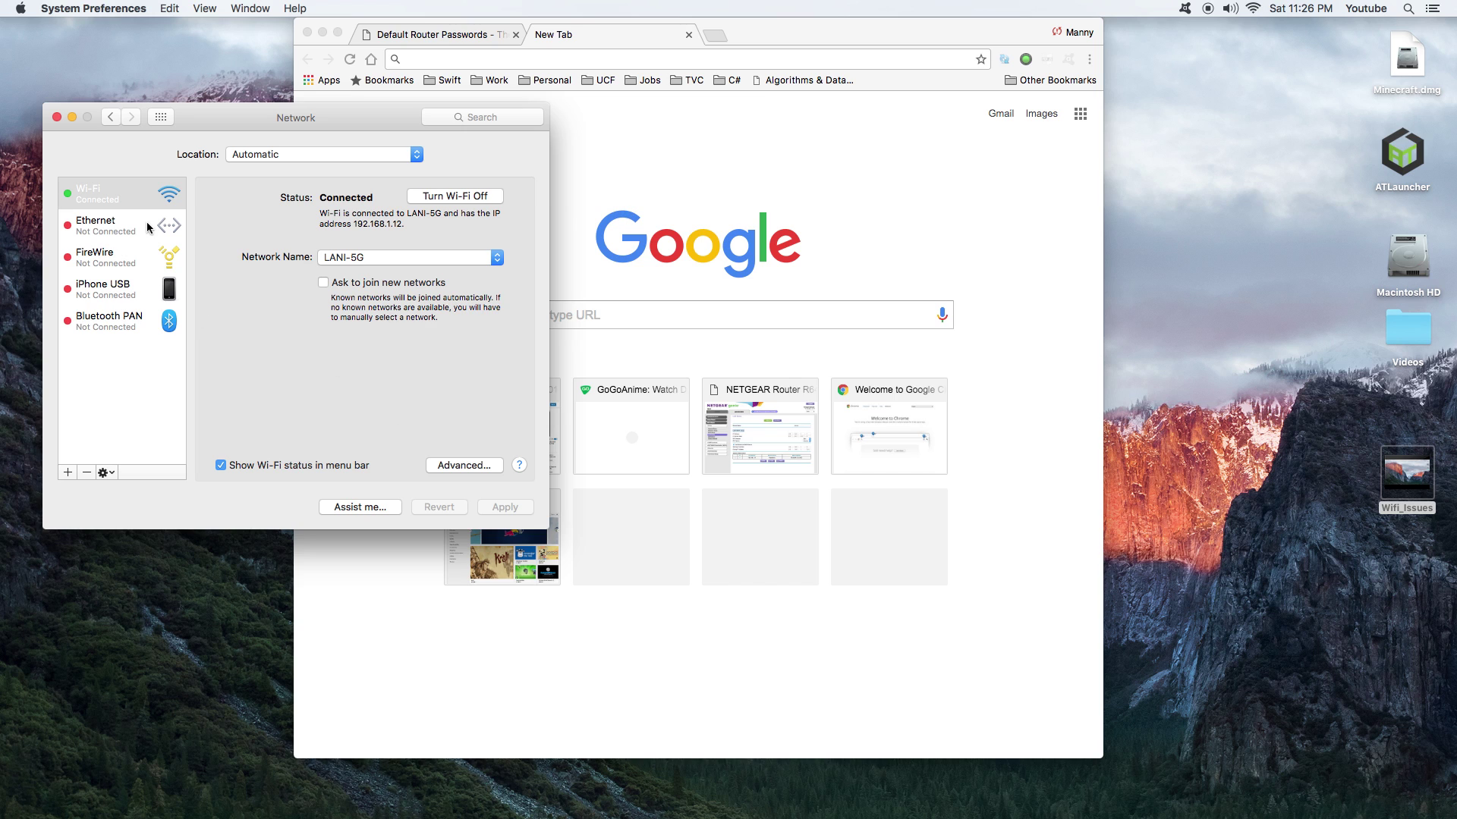
left_click_drag(114, 212, 107, 208)
Step: Open the advanced Wi-Fi TCP/IP settings and inspect the IPv4 address 192.168.1.12
left_click(462, 465)
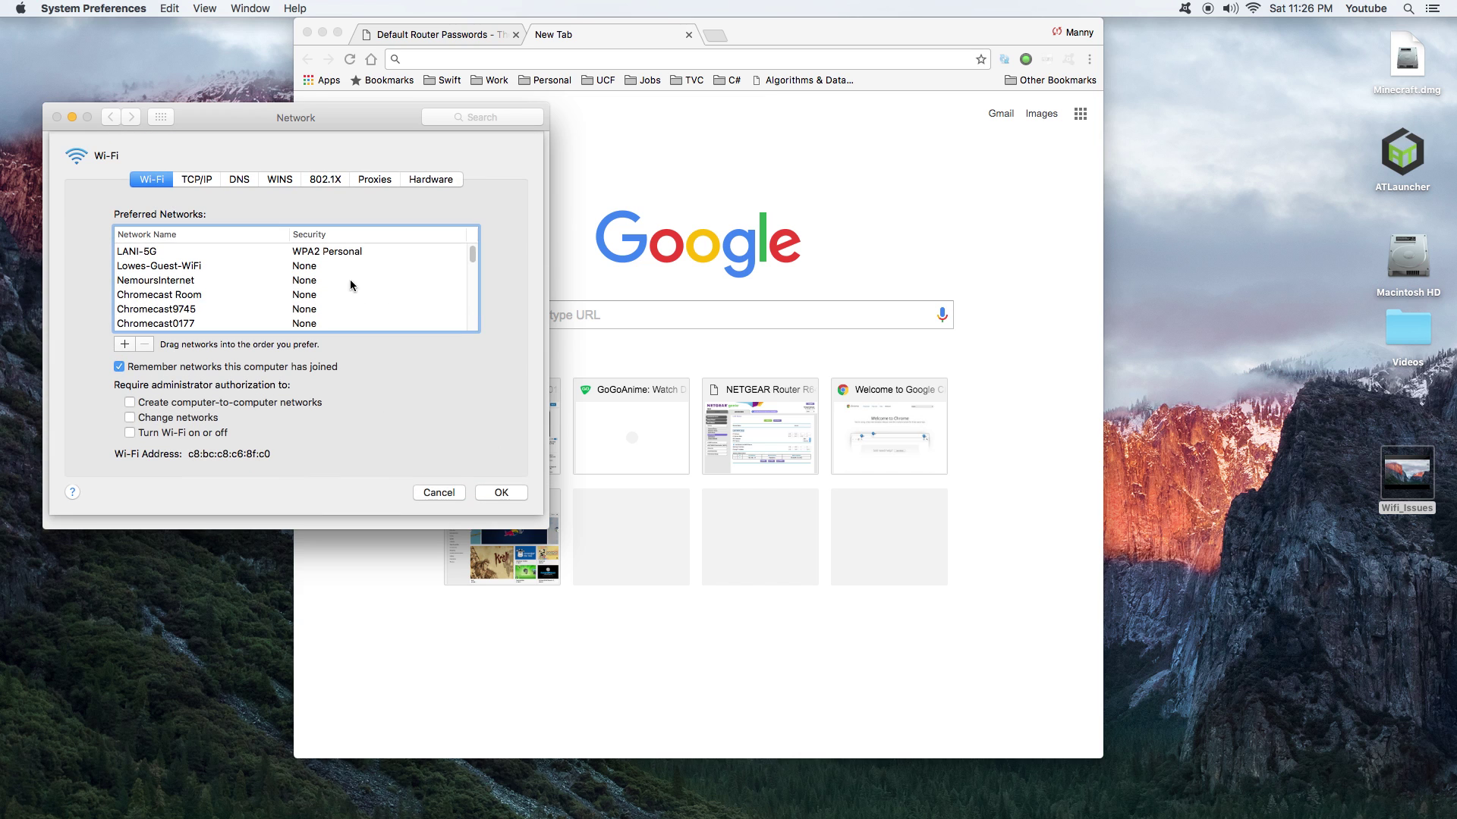
left_click_drag(237, 116, 357, 110)
left_click(317, 174)
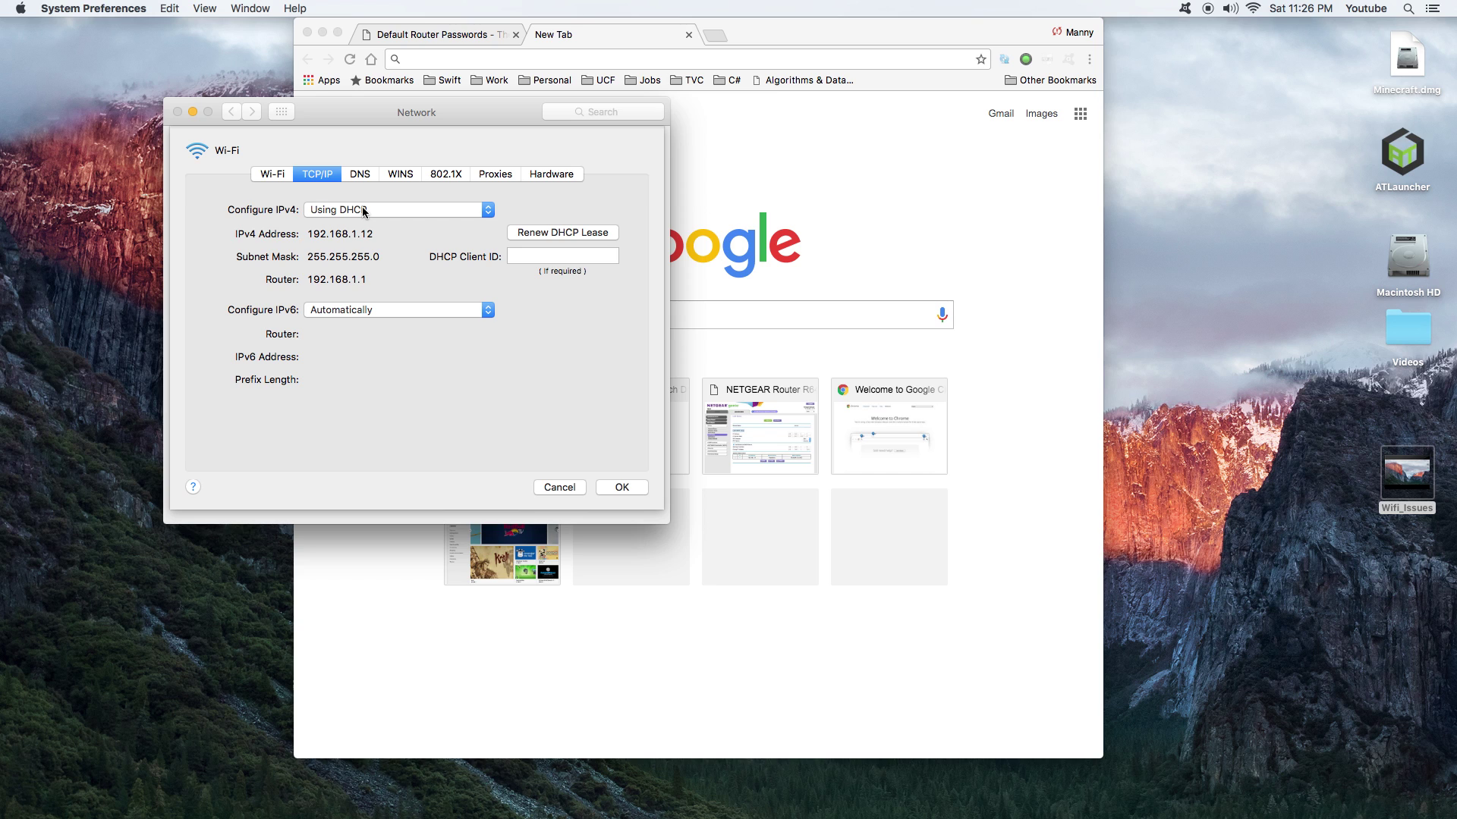
left_click_drag(310, 235, 375, 236)
double_click(331, 234)
left_click(331, 233)
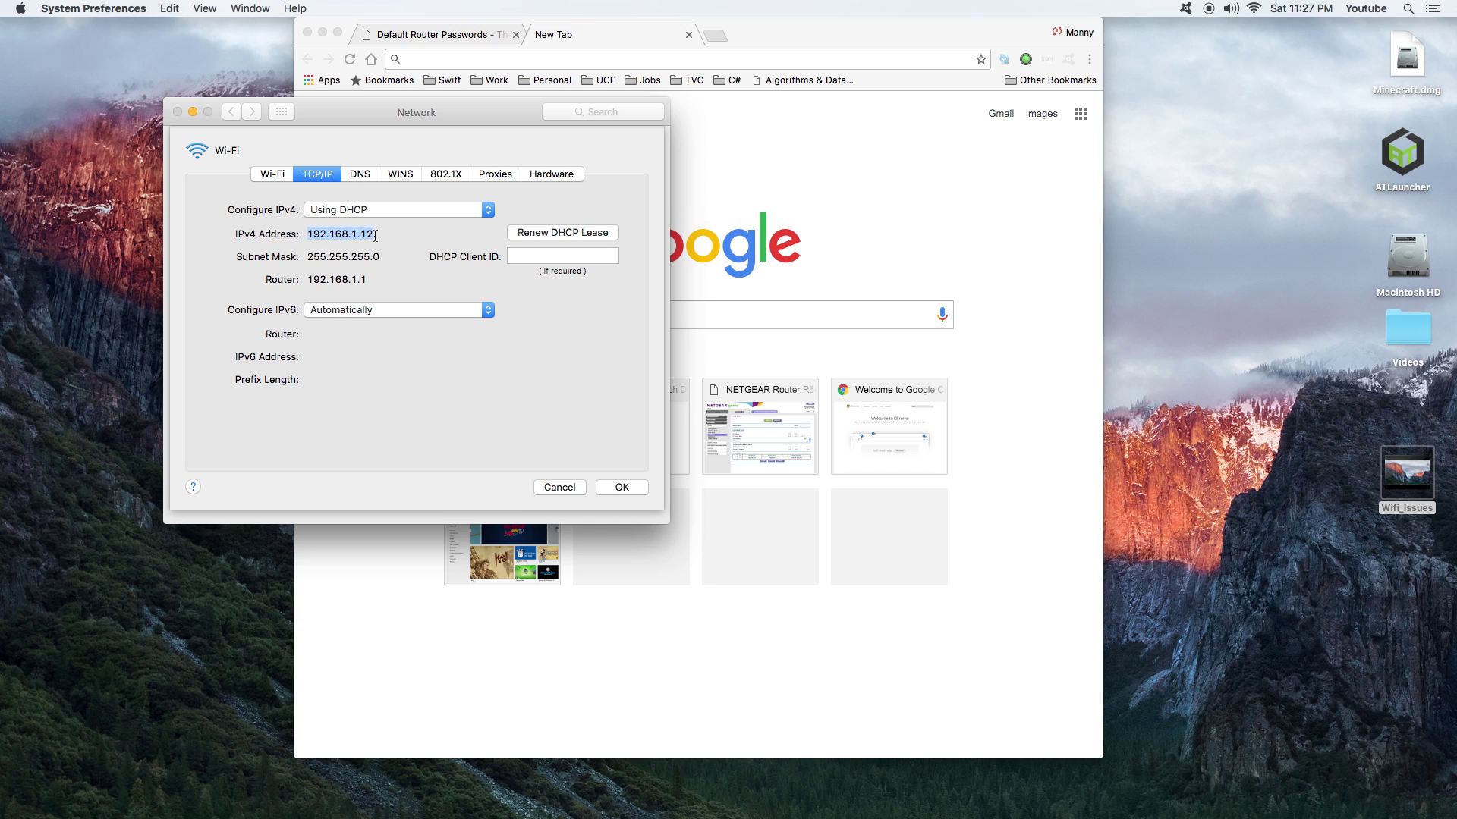
left_click(314, 235)
left_click_drag(308, 234, 374, 234)
left_click(322, 261)
Step: Renew the DHCP lease, then return to the preferred networks list
left_click(556, 233)
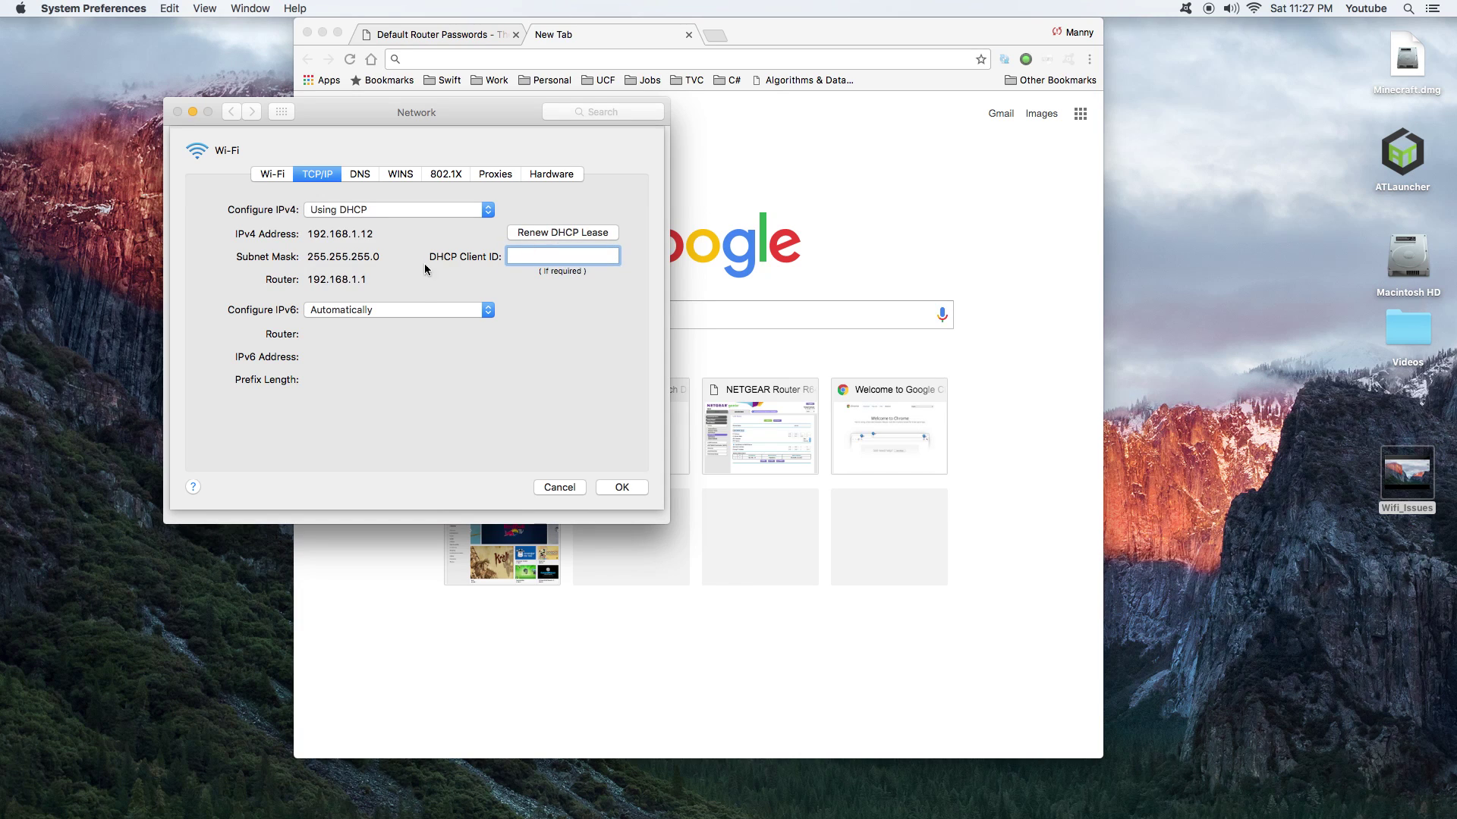
left_click_drag(311, 233, 358, 233)
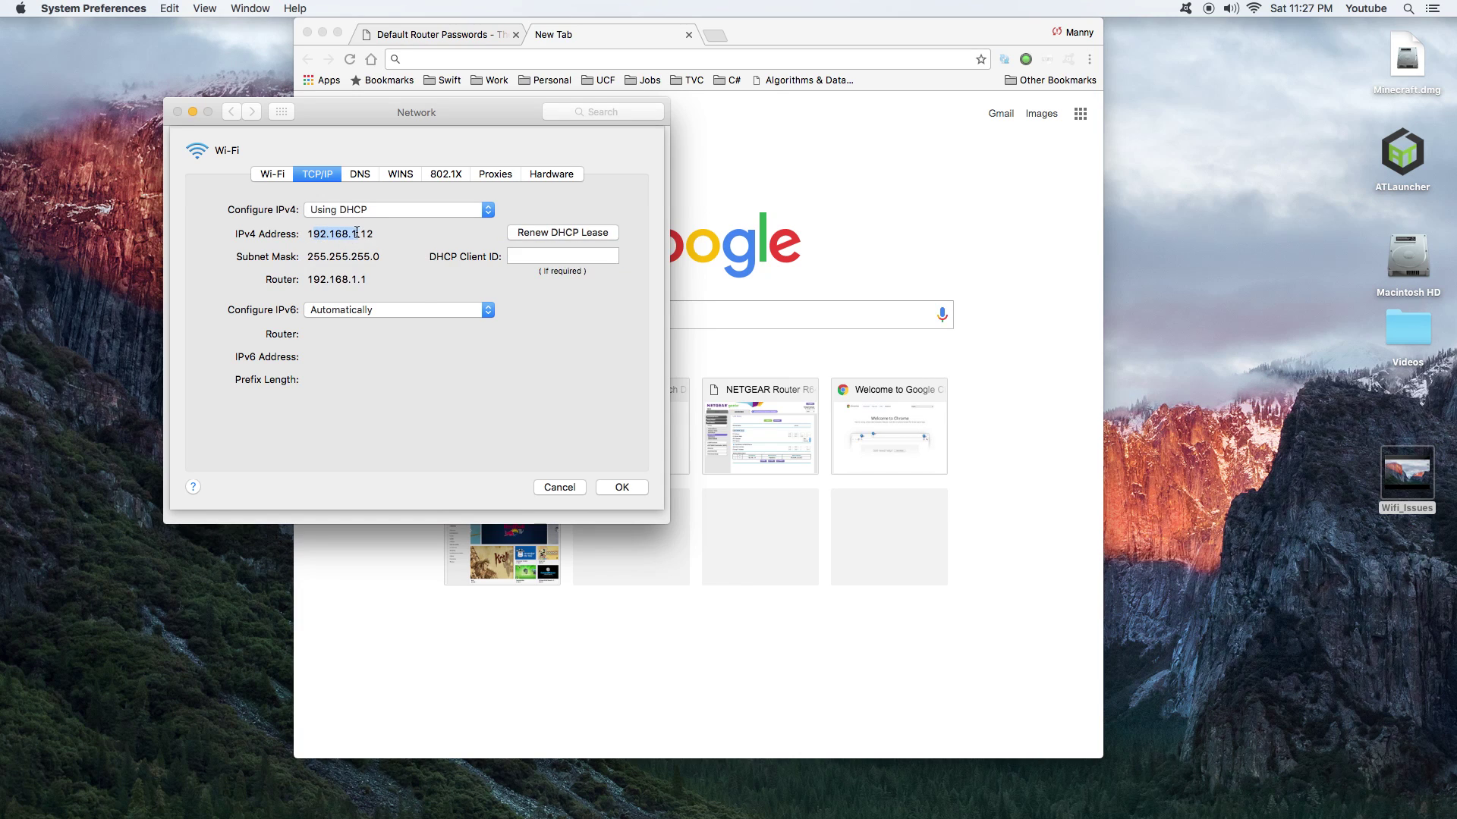
left_click(280, 178)
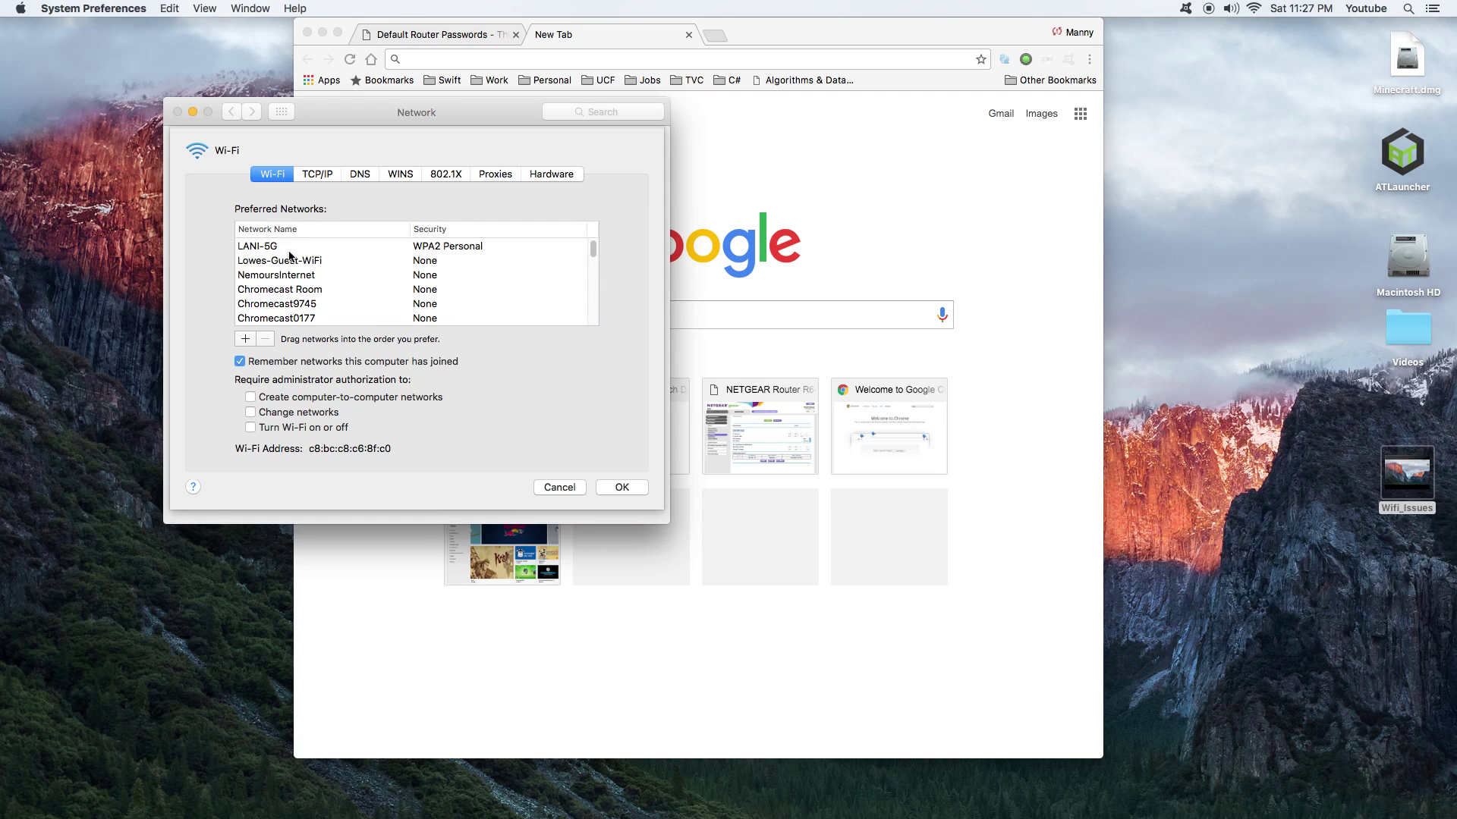
Step: Cancel the advanced settings, remove the Wi-Fi service and add a new Wi-Fi service
left_click(548, 488)
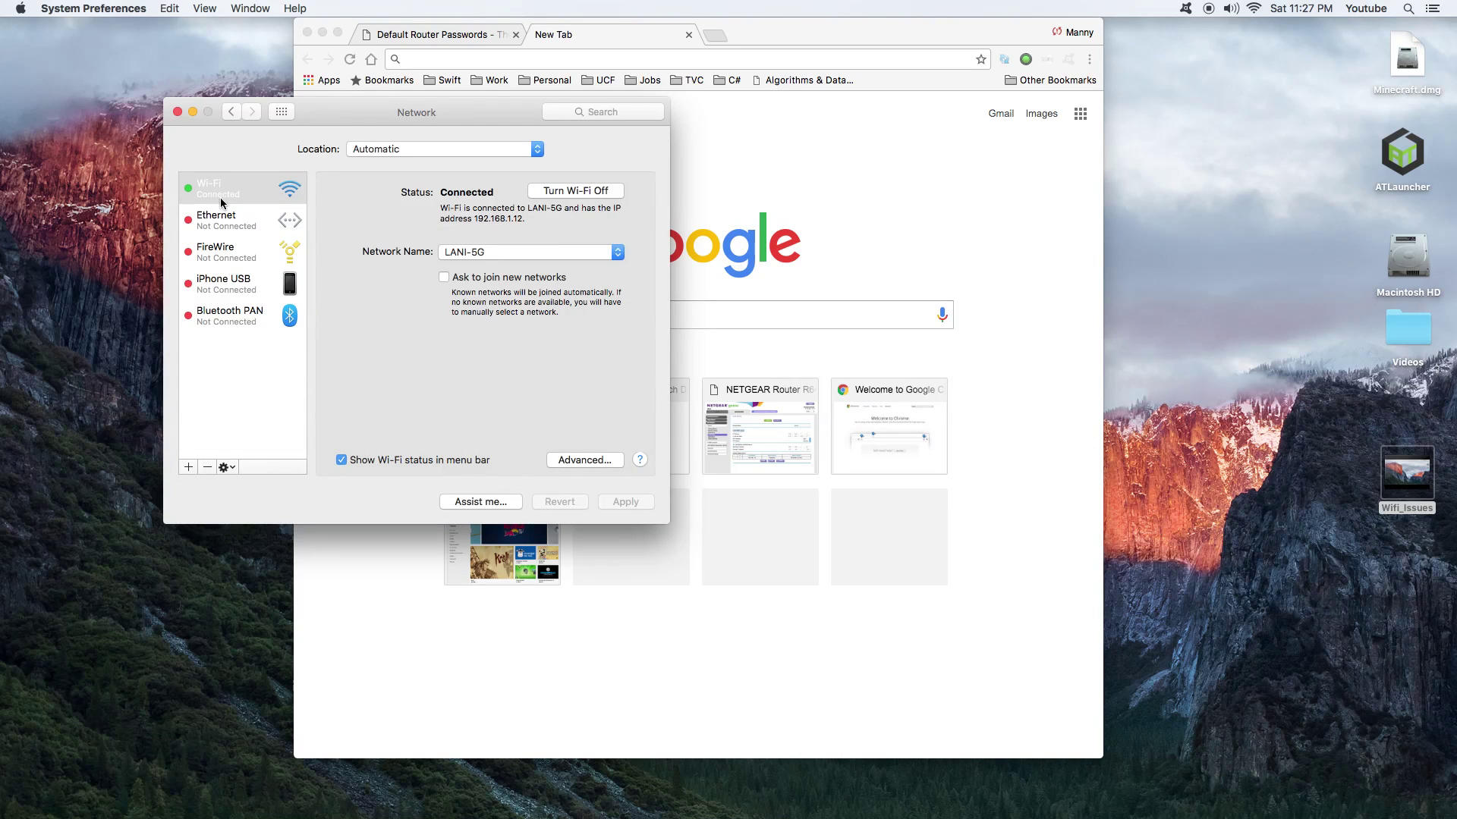
left_click(207, 467)
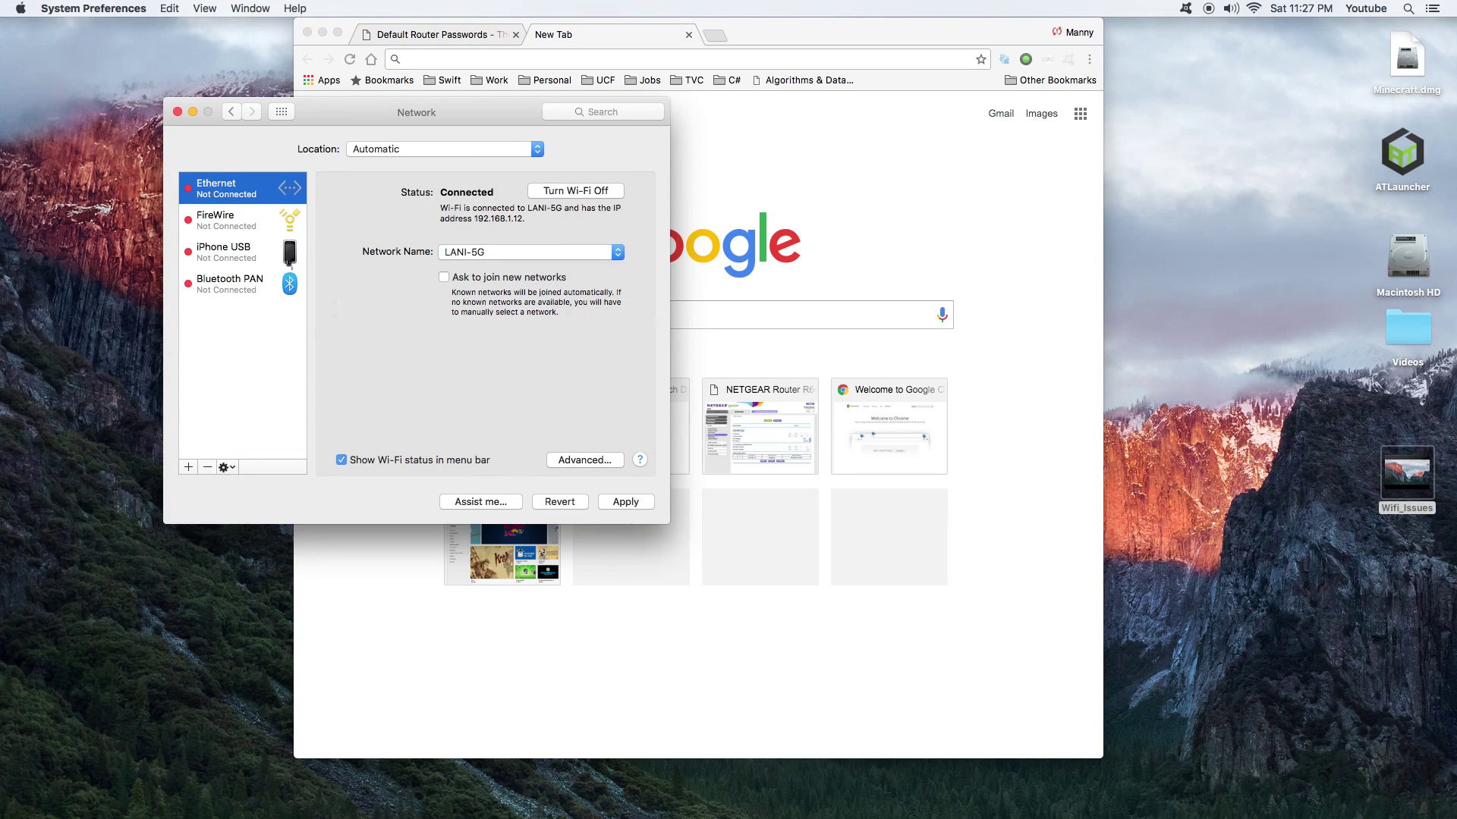
left_click(189, 467)
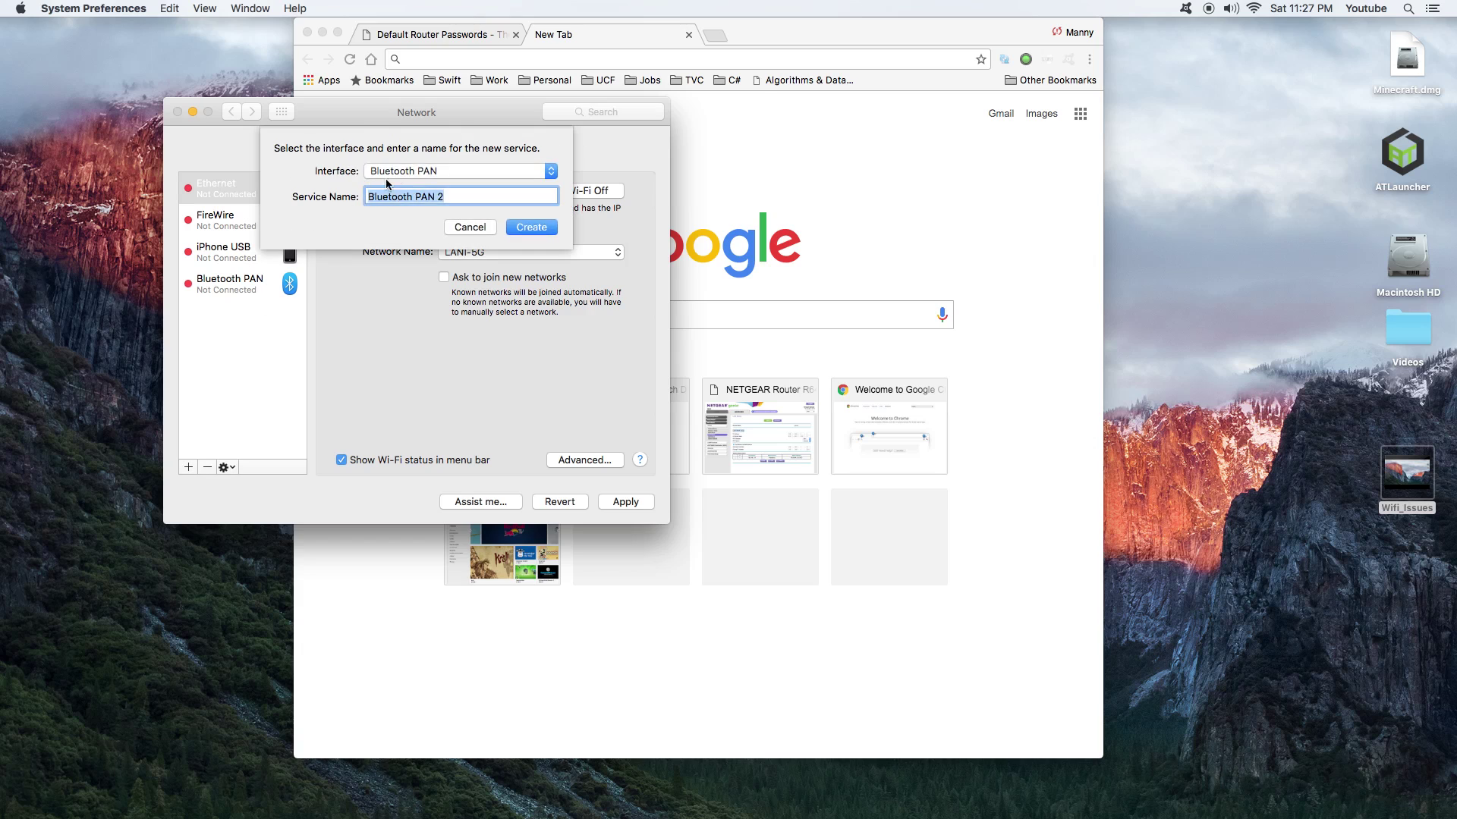
left_click(394, 174)
left_click(399, 185)
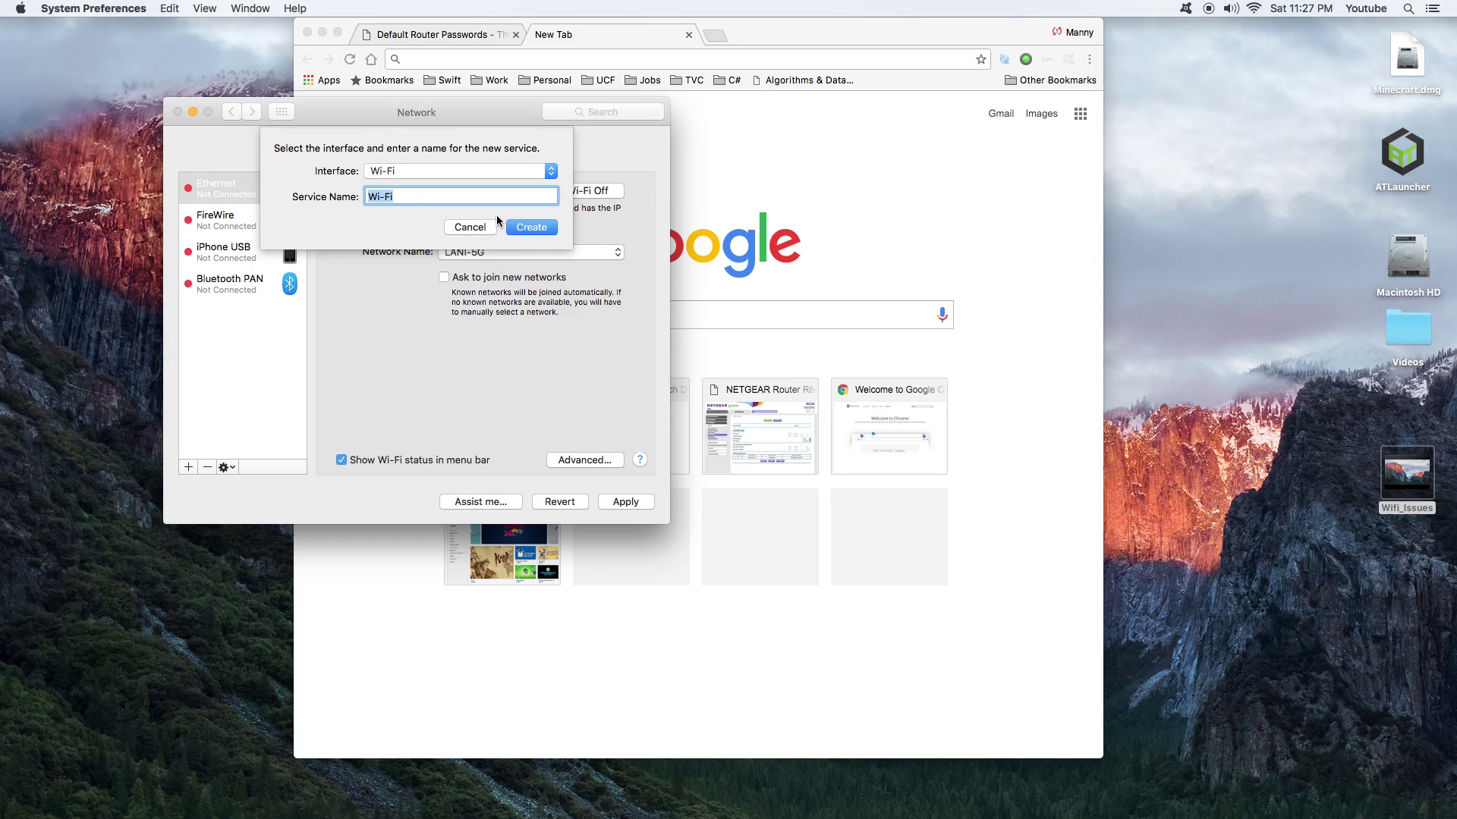
left_click(530, 226)
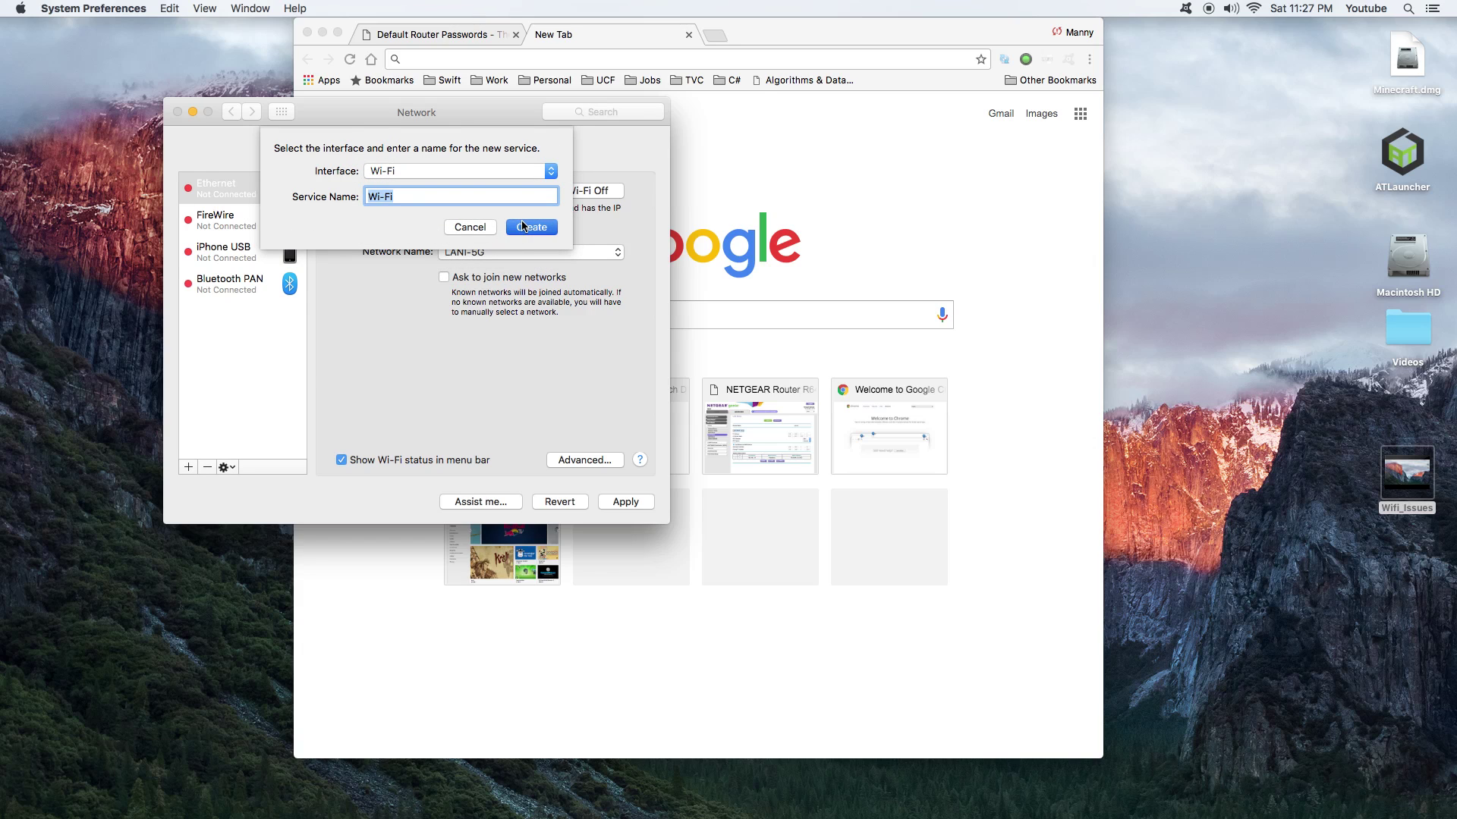
Step: Turn Wi-Fi off and back on from the menu bar
left_click(1253, 8)
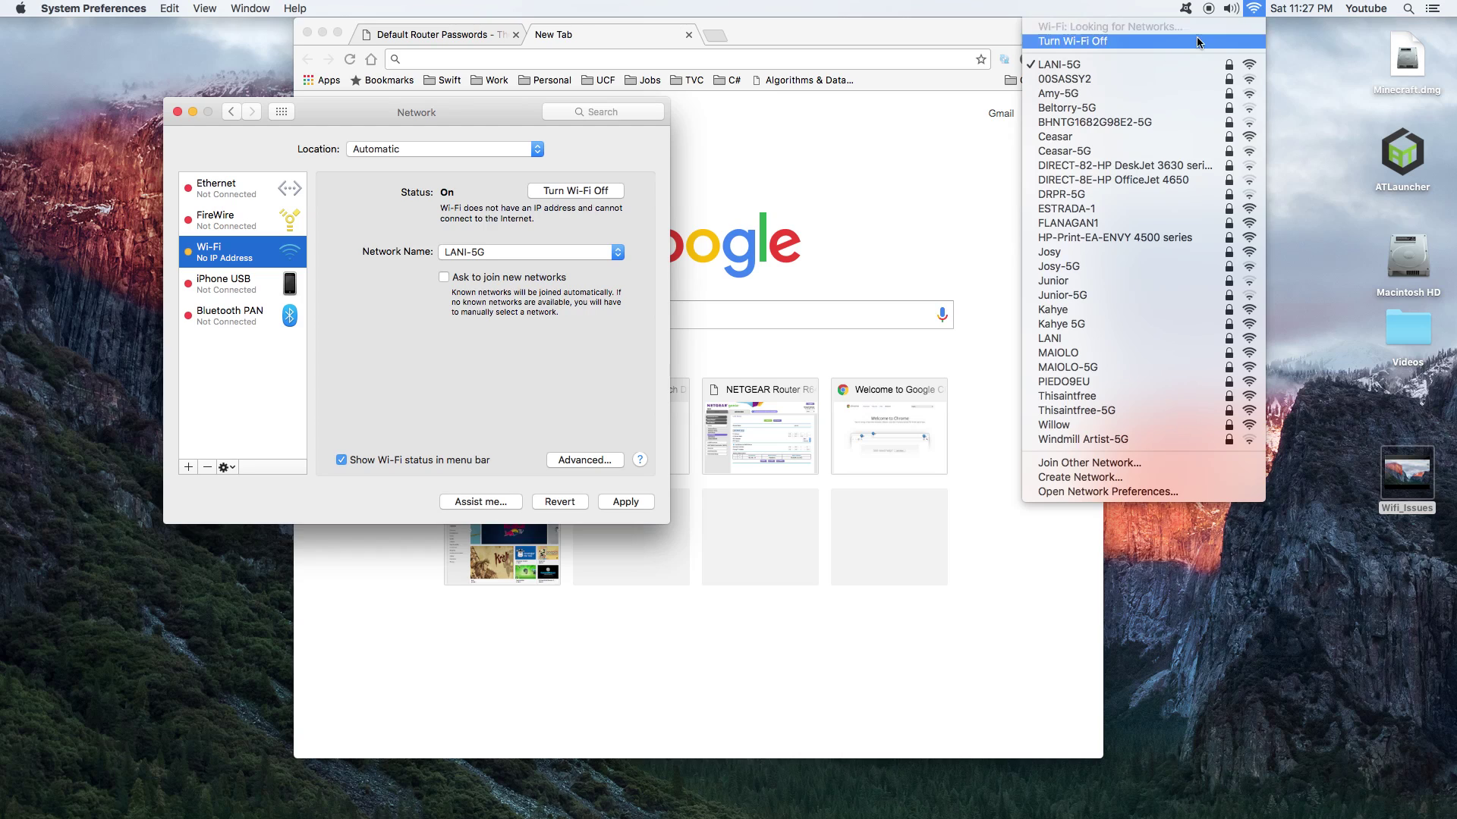
left_click(1196, 37)
left_click(1253, 8)
left_click(1289, 41)
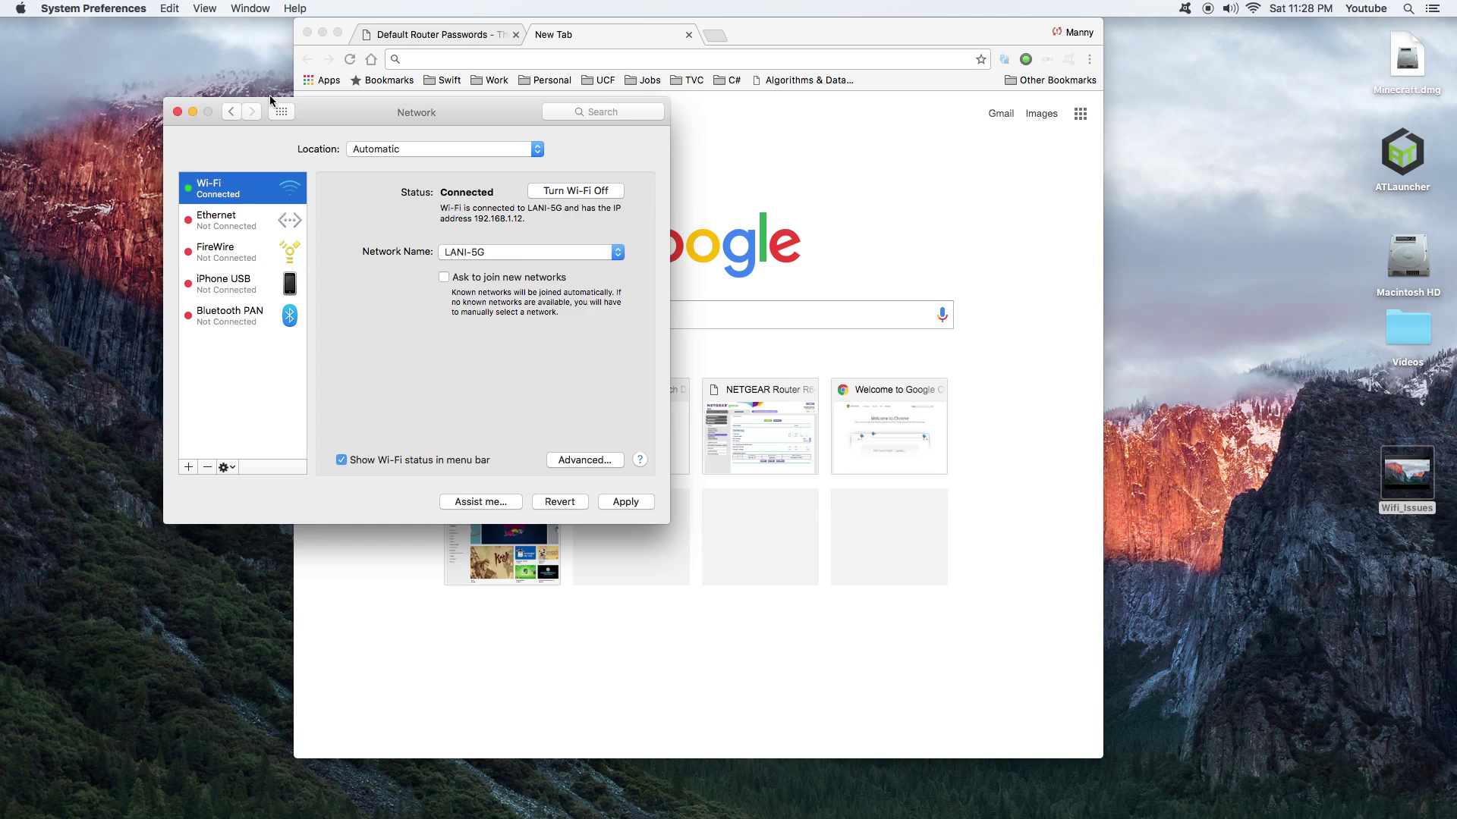
Step: Remove LANI-5G from the preferred networks in advanced Wi-Fi settings and save
left_click(590, 461)
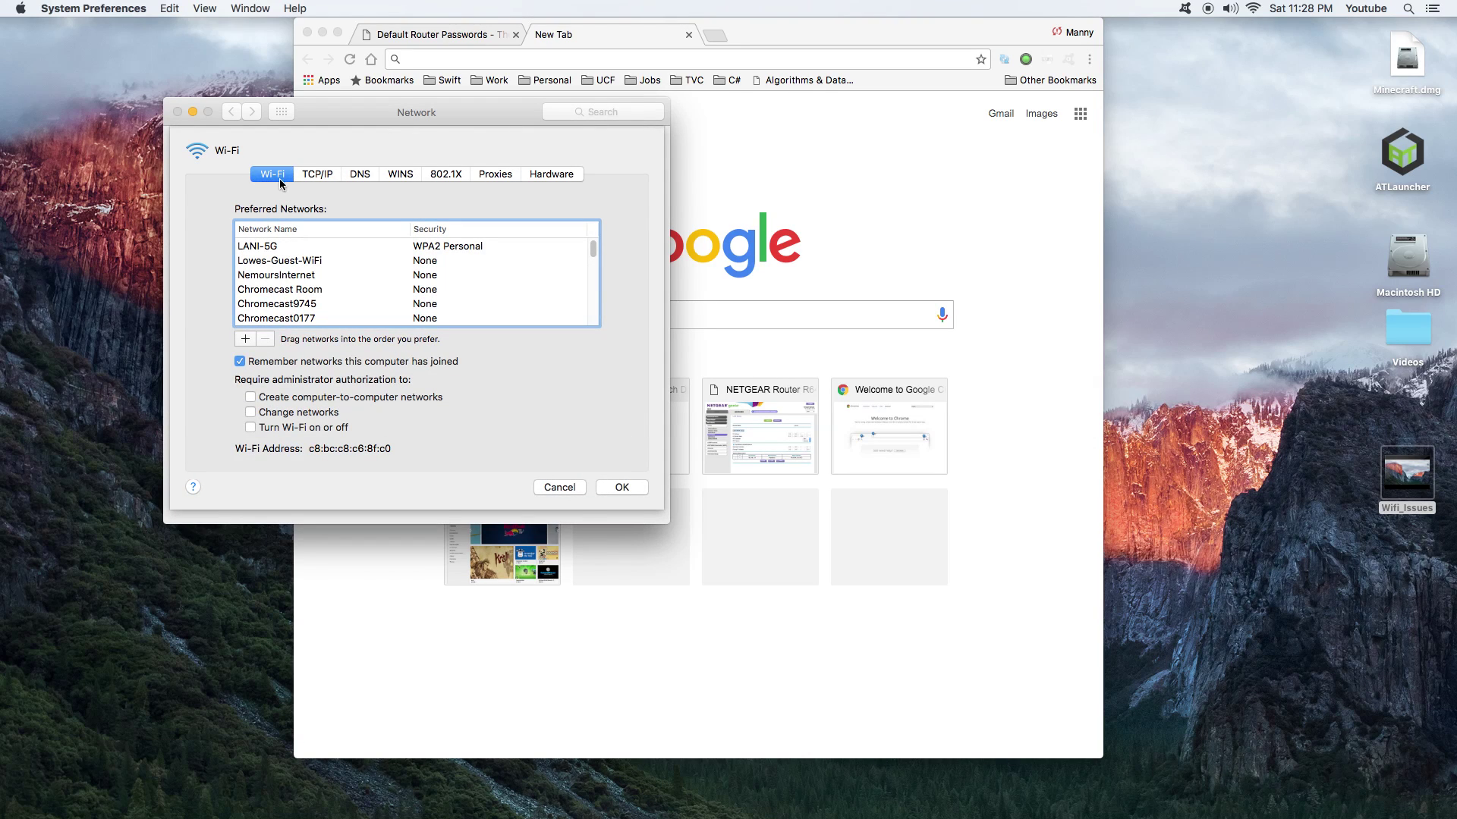
left_click(258, 246)
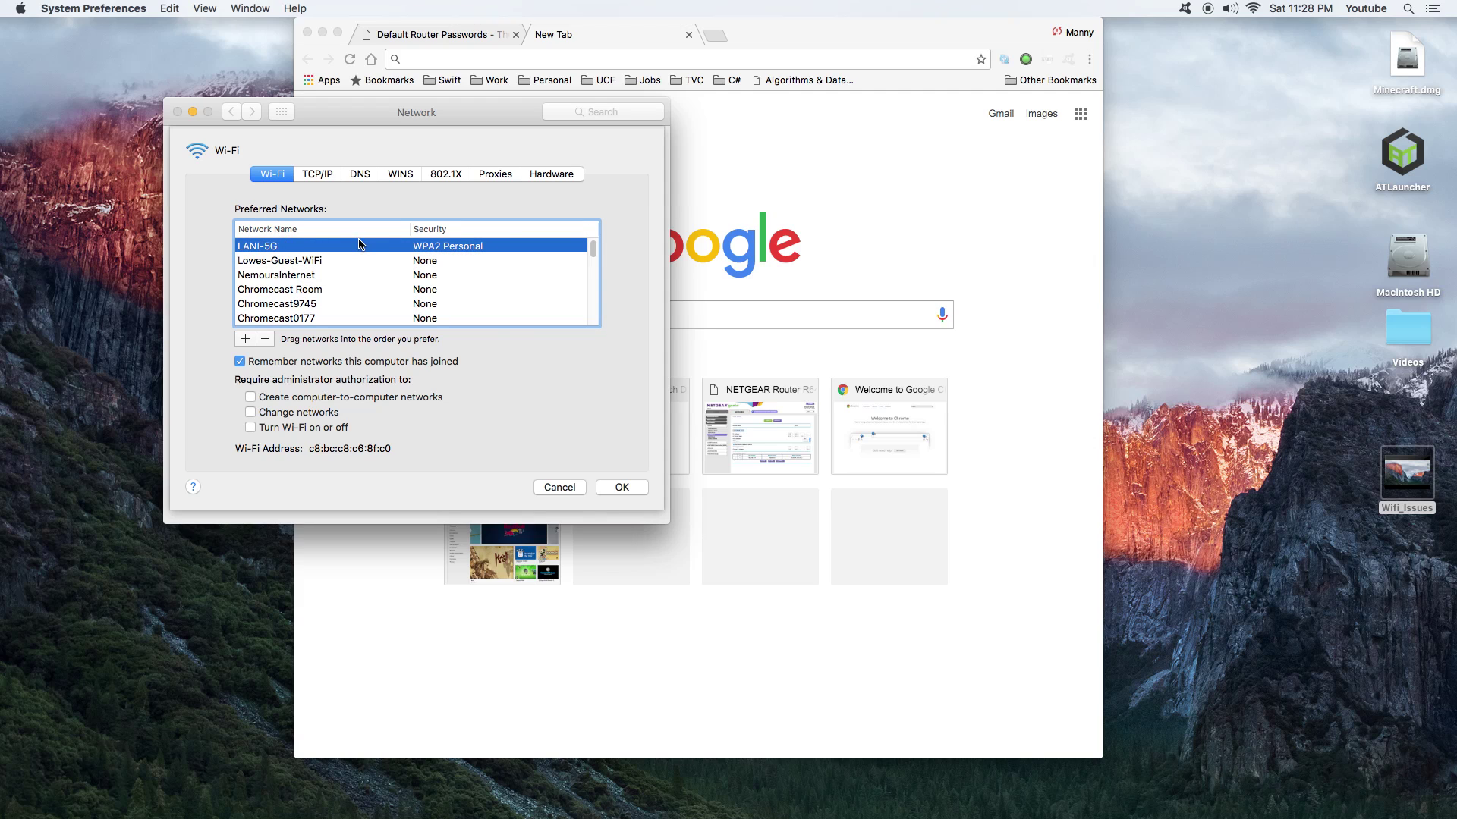
left_click(265, 340)
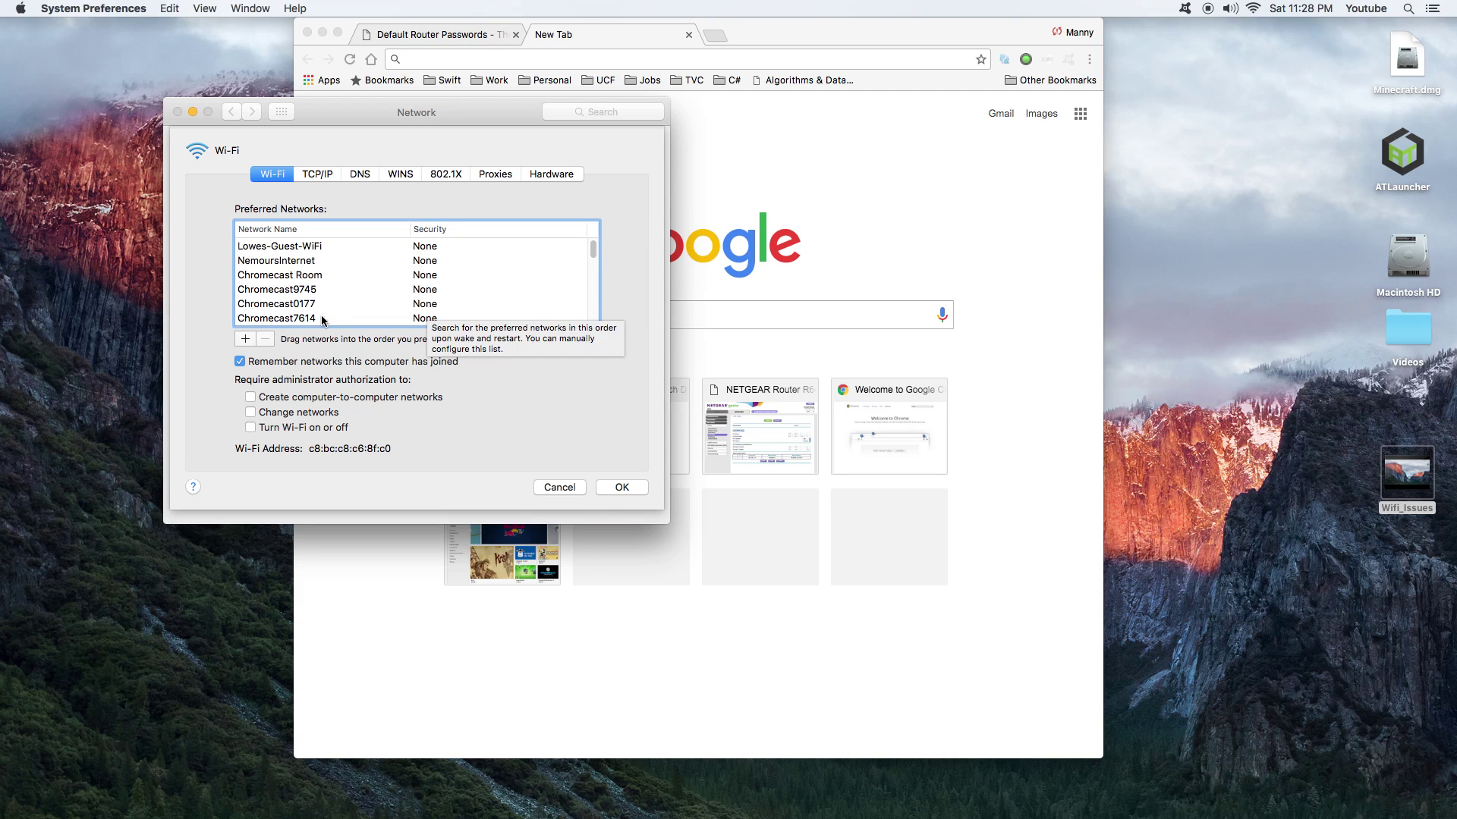
scroll(322, 317, "down", 5)
scroll(322, 318, "up", 5)
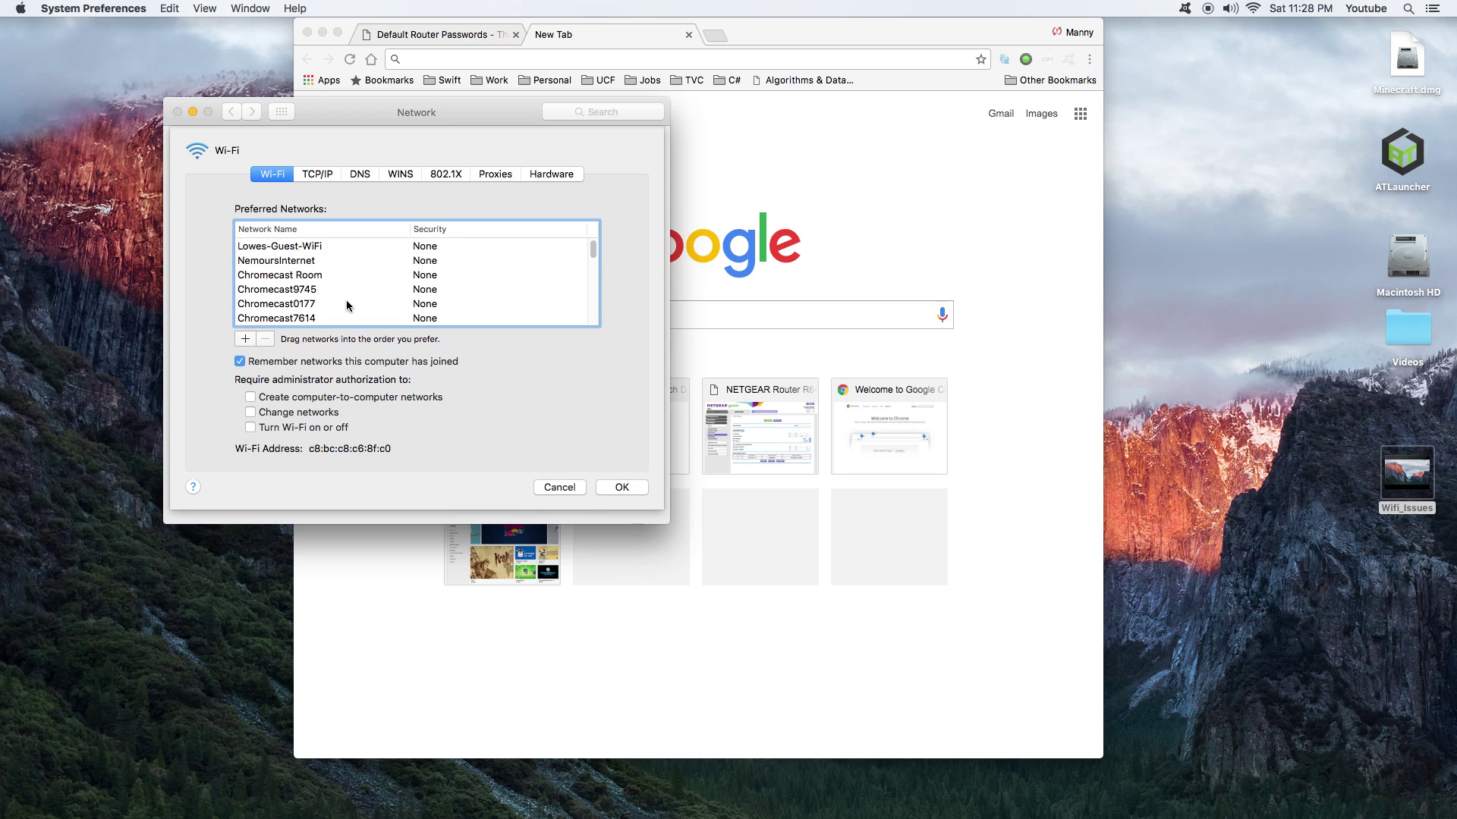
left_click(633, 490)
Step: Turn Wi-Fi off and back on from the menu bar
left_click(1253, 8)
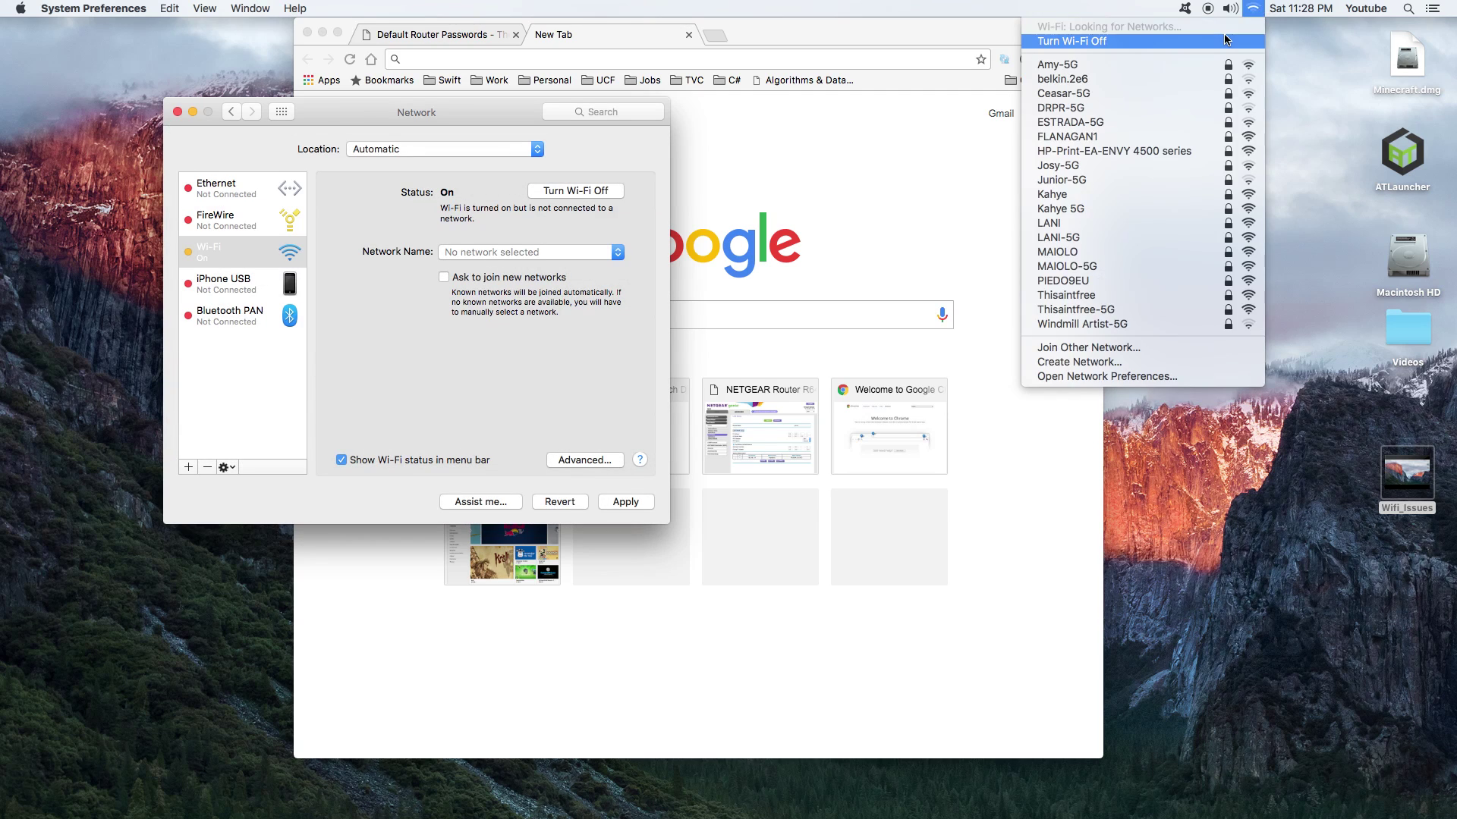
left_click(1226, 41)
left_click(1253, 8)
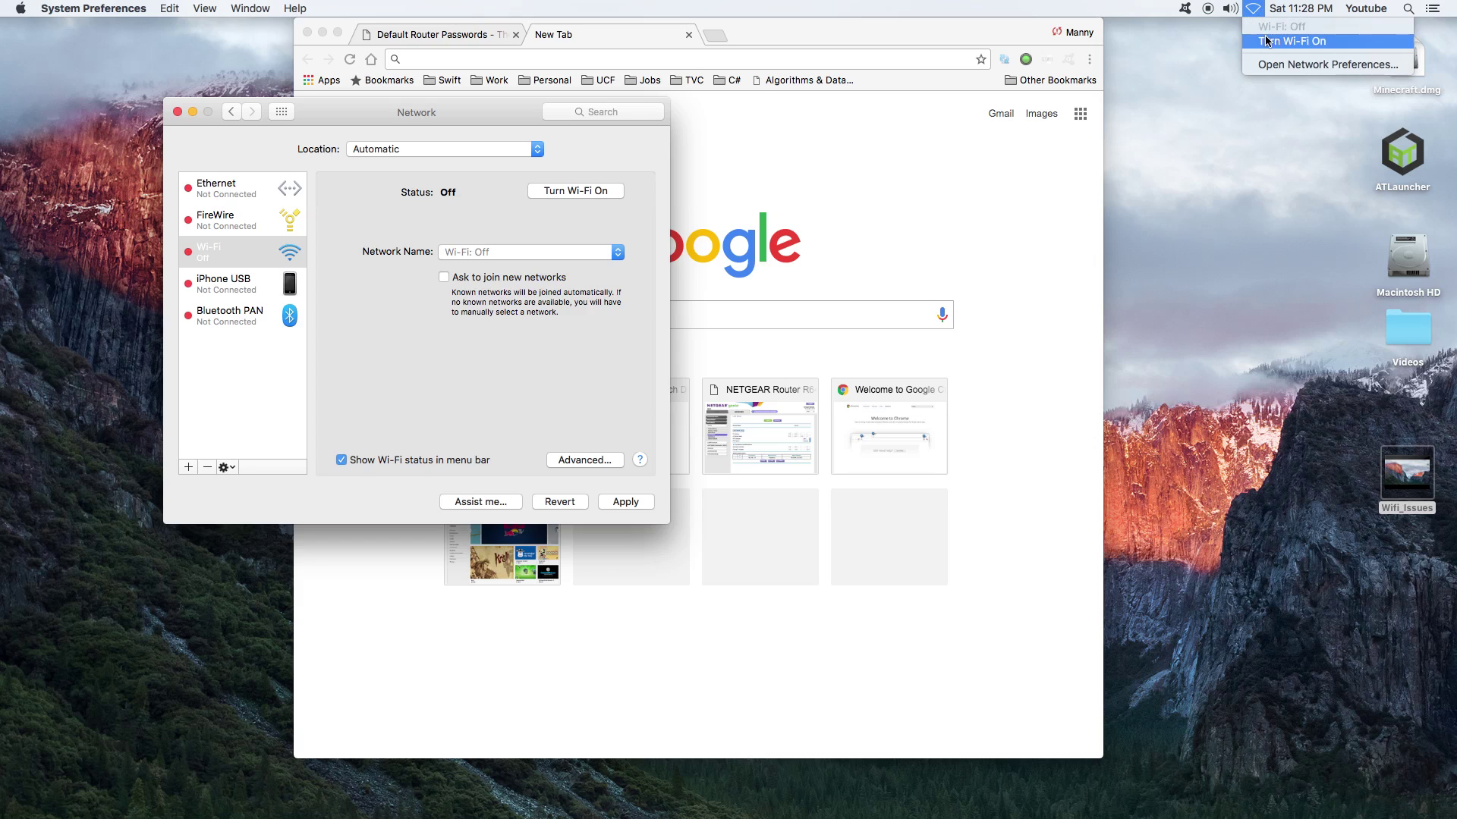
left_click(1264, 40)
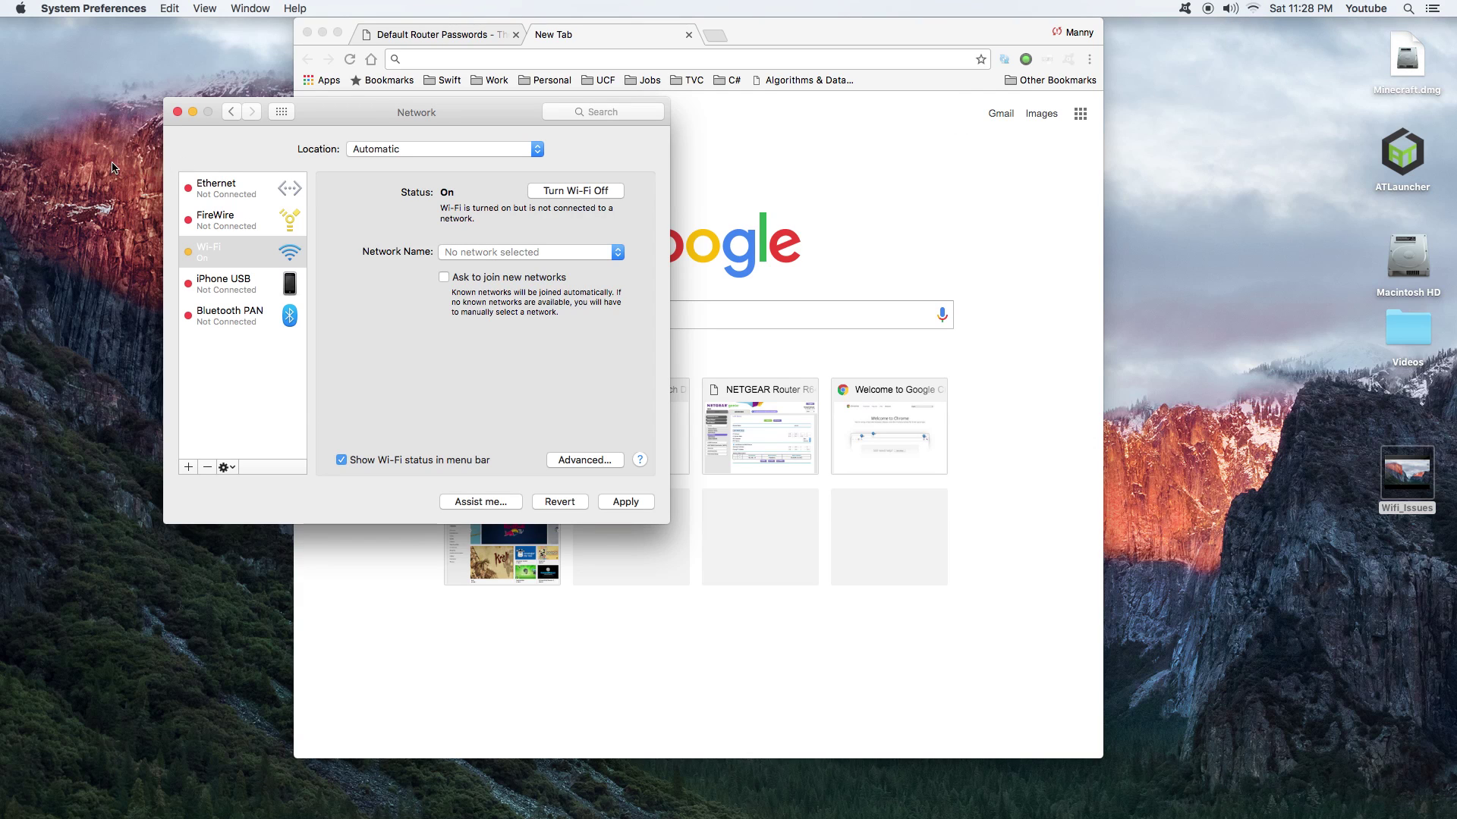
Step: Join the LANI-5G network, entering its WPA2 password
left_click(1254, 9)
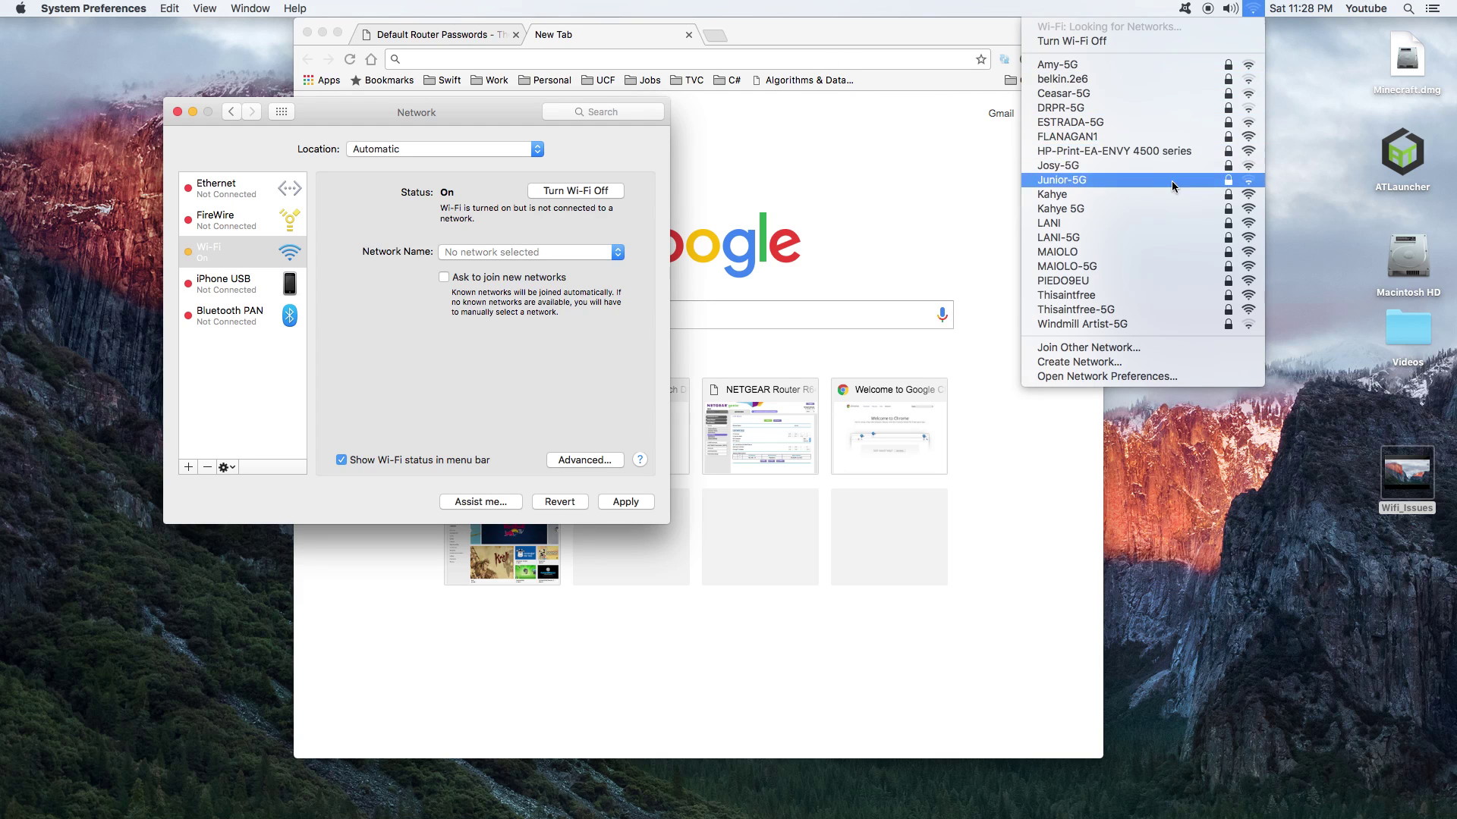
left_click(1214, 237)
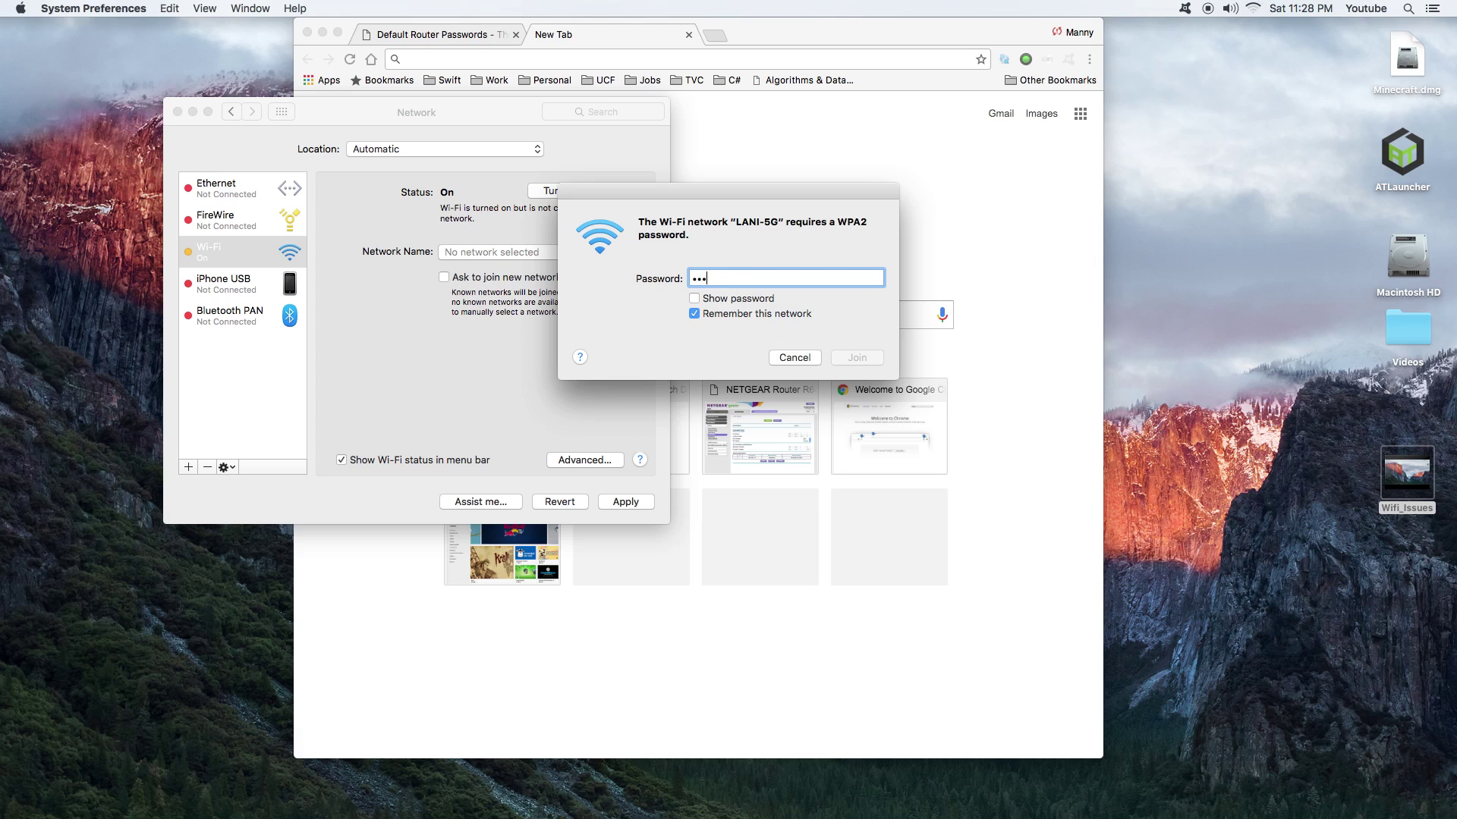
type("*******")
key("Return")
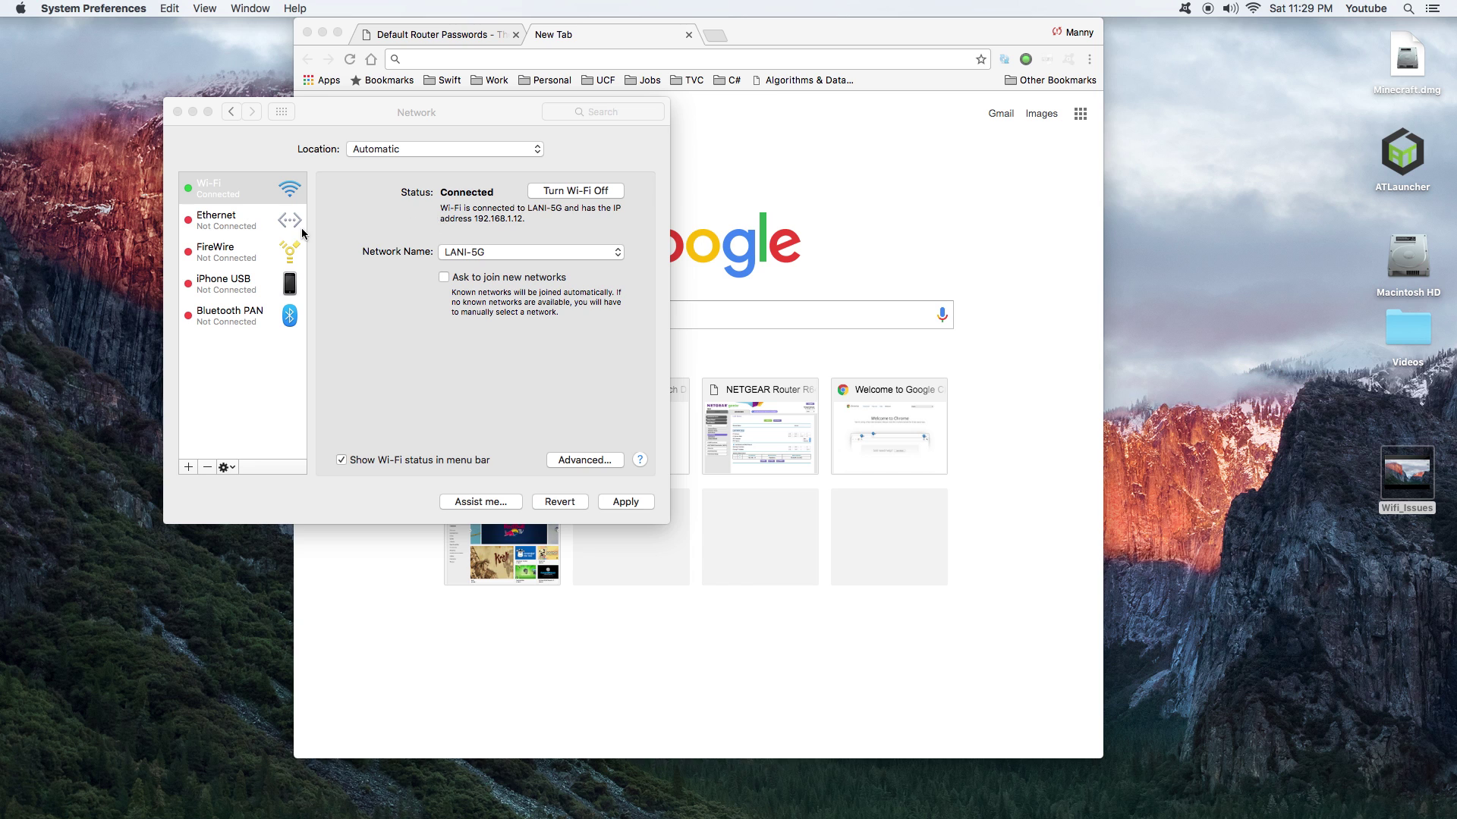
Step: Check the Ethernet status, then return to Wi-Fi and note the IP 192.168.1.12
left_click(225, 221)
left_click(225, 221)
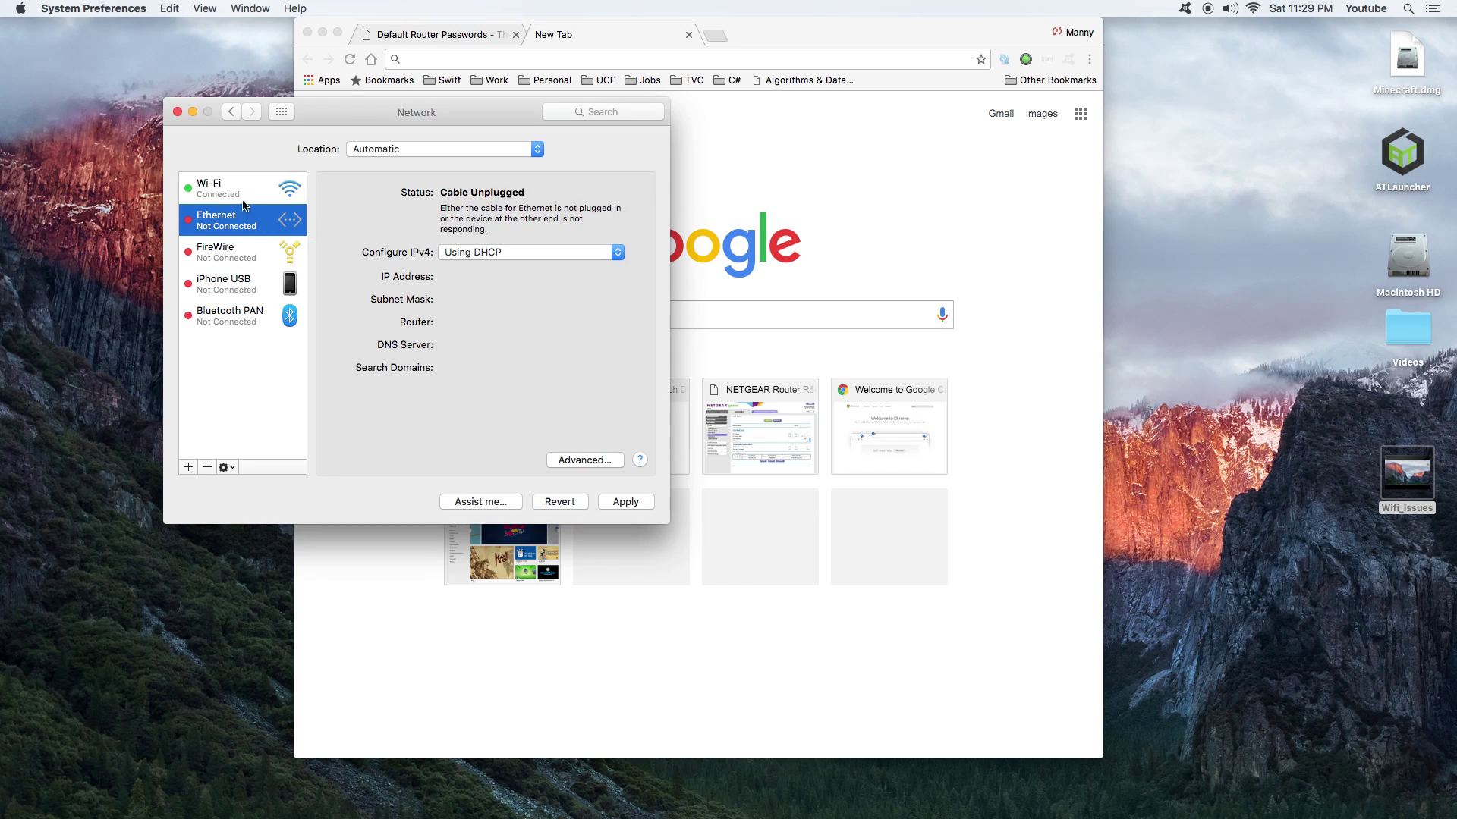
left_click(228, 194)
left_click_drag(474, 220, 529, 220)
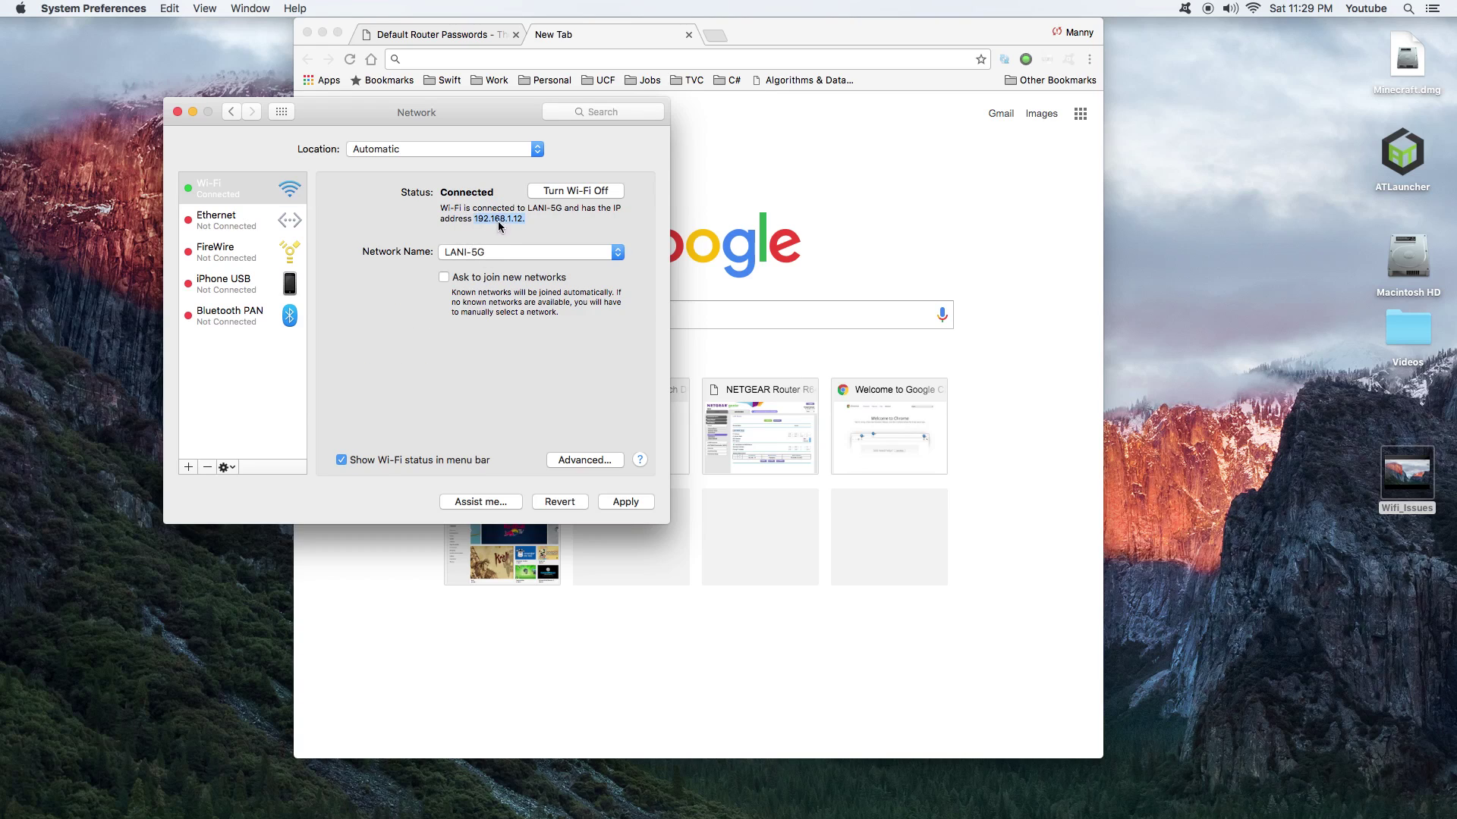
Step: Copy the router address 192.168.1.1 from the advanced Wi-Fi TCP/IP settings
left_click(576, 458)
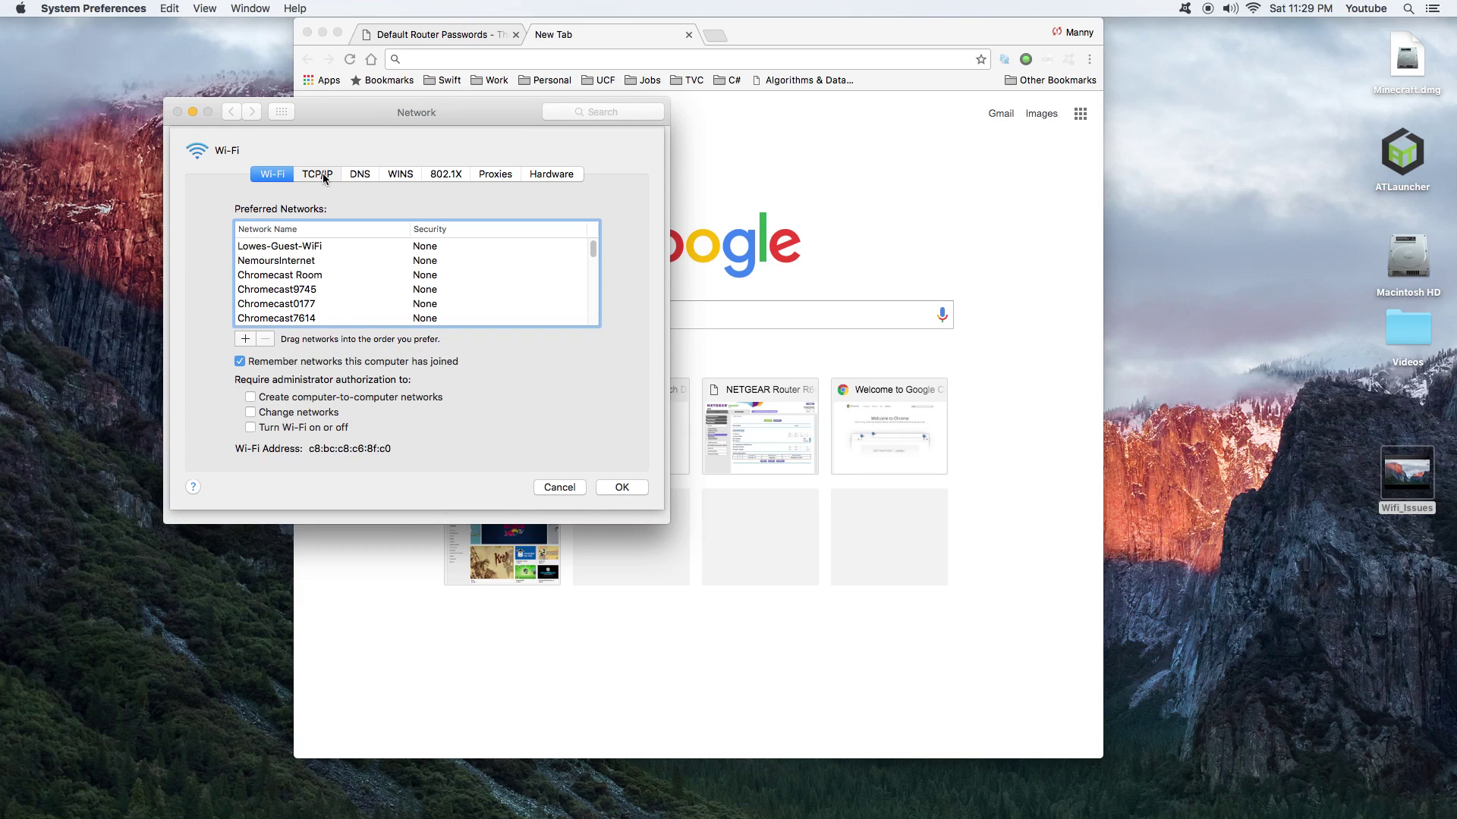
left_click(323, 176)
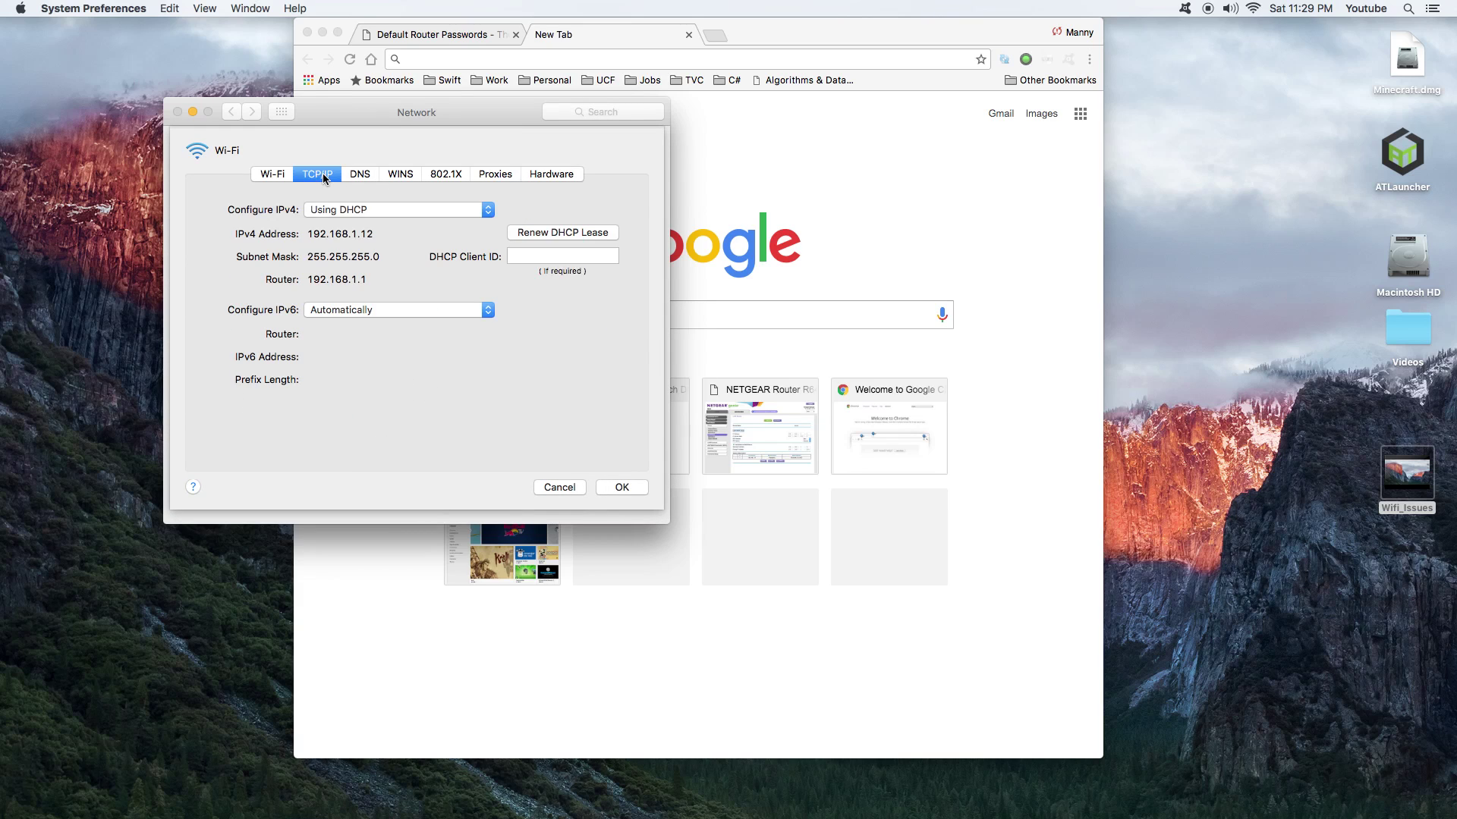
double_click(308, 283)
right_click(331, 282)
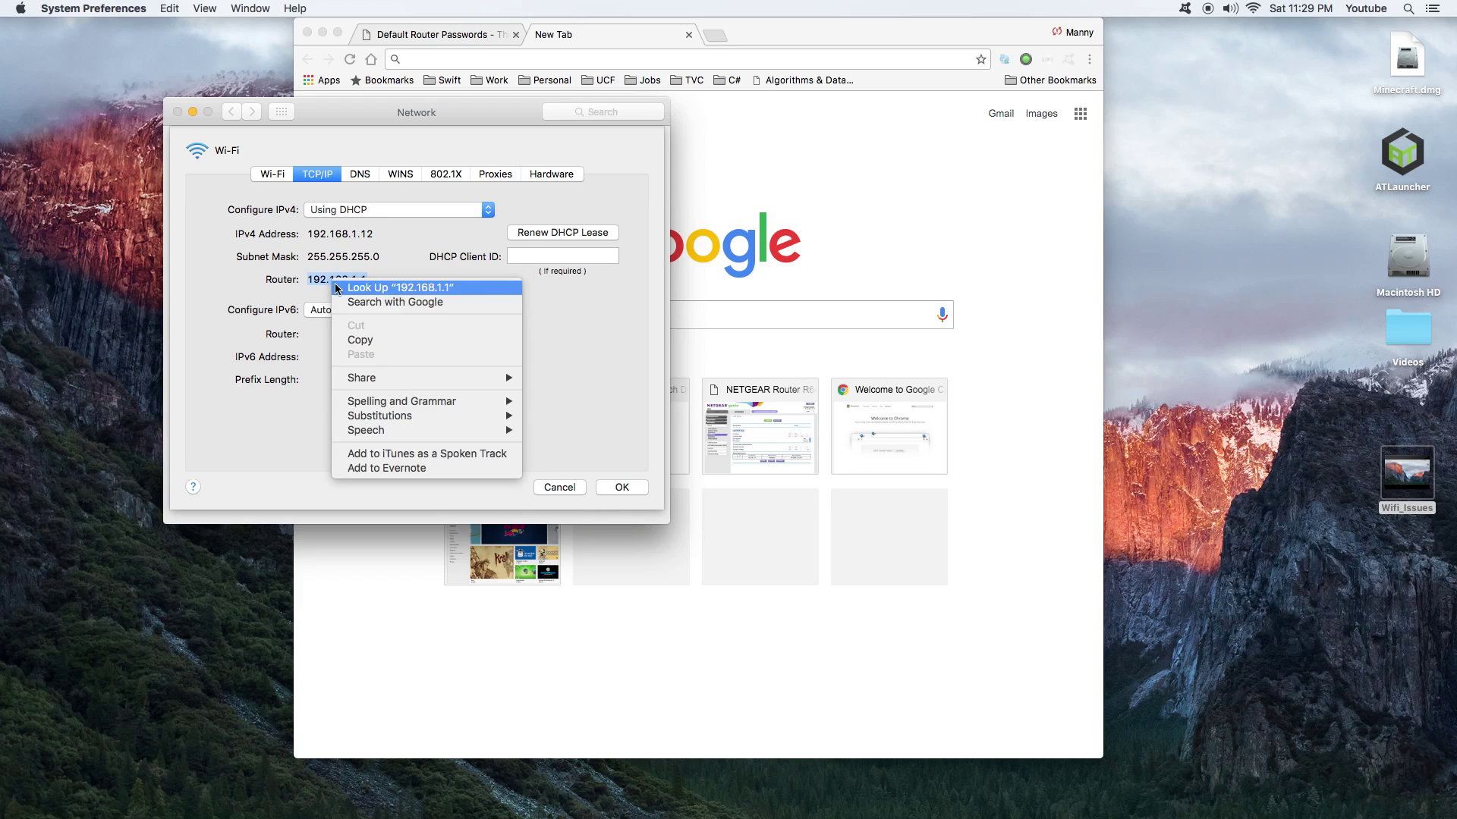
left_click(360, 341)
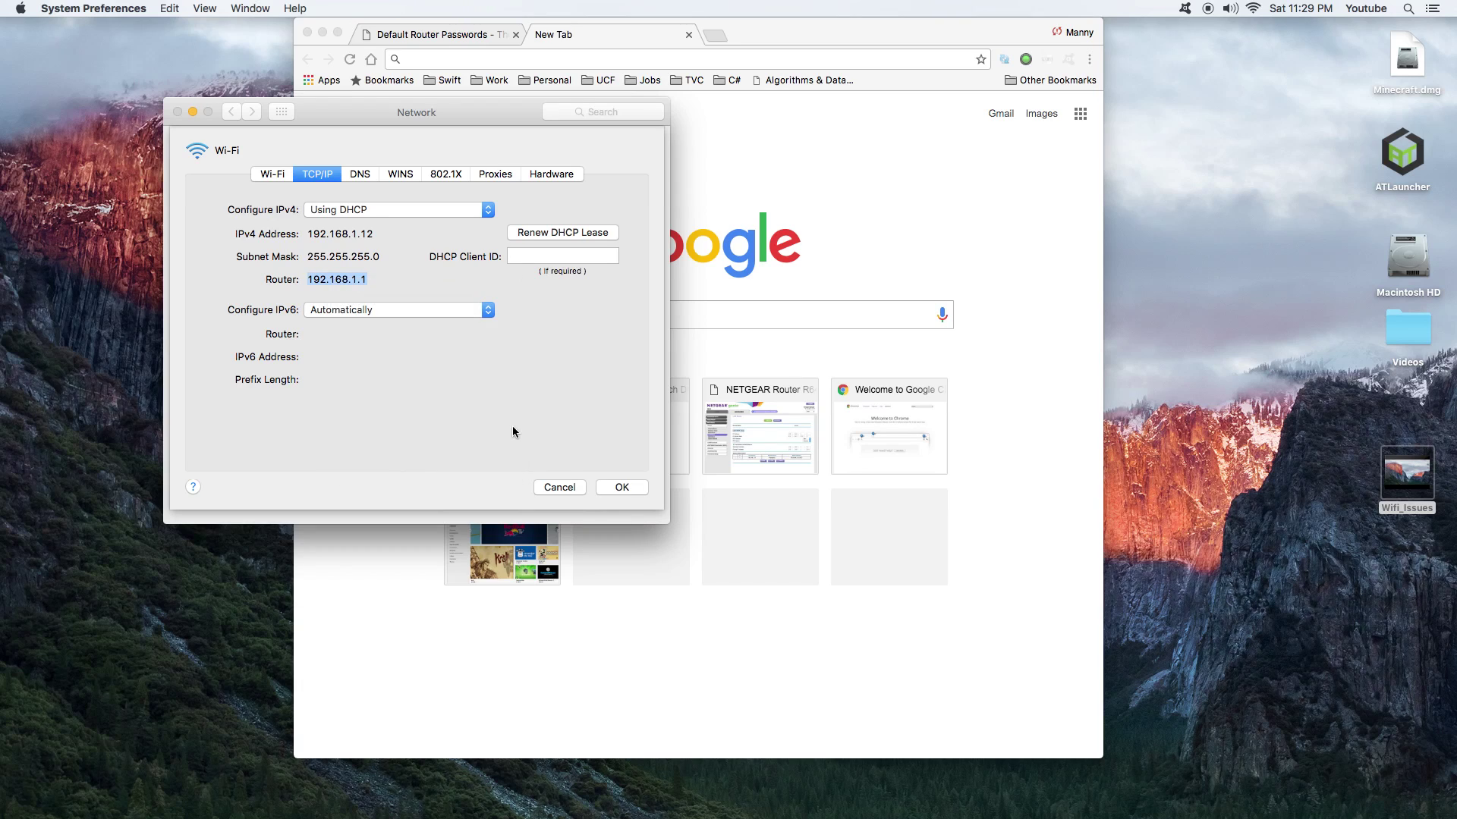
Step: Cancel the advanced settings and close the Network settings, dismissing the apply prompt
left_click(561, 486)
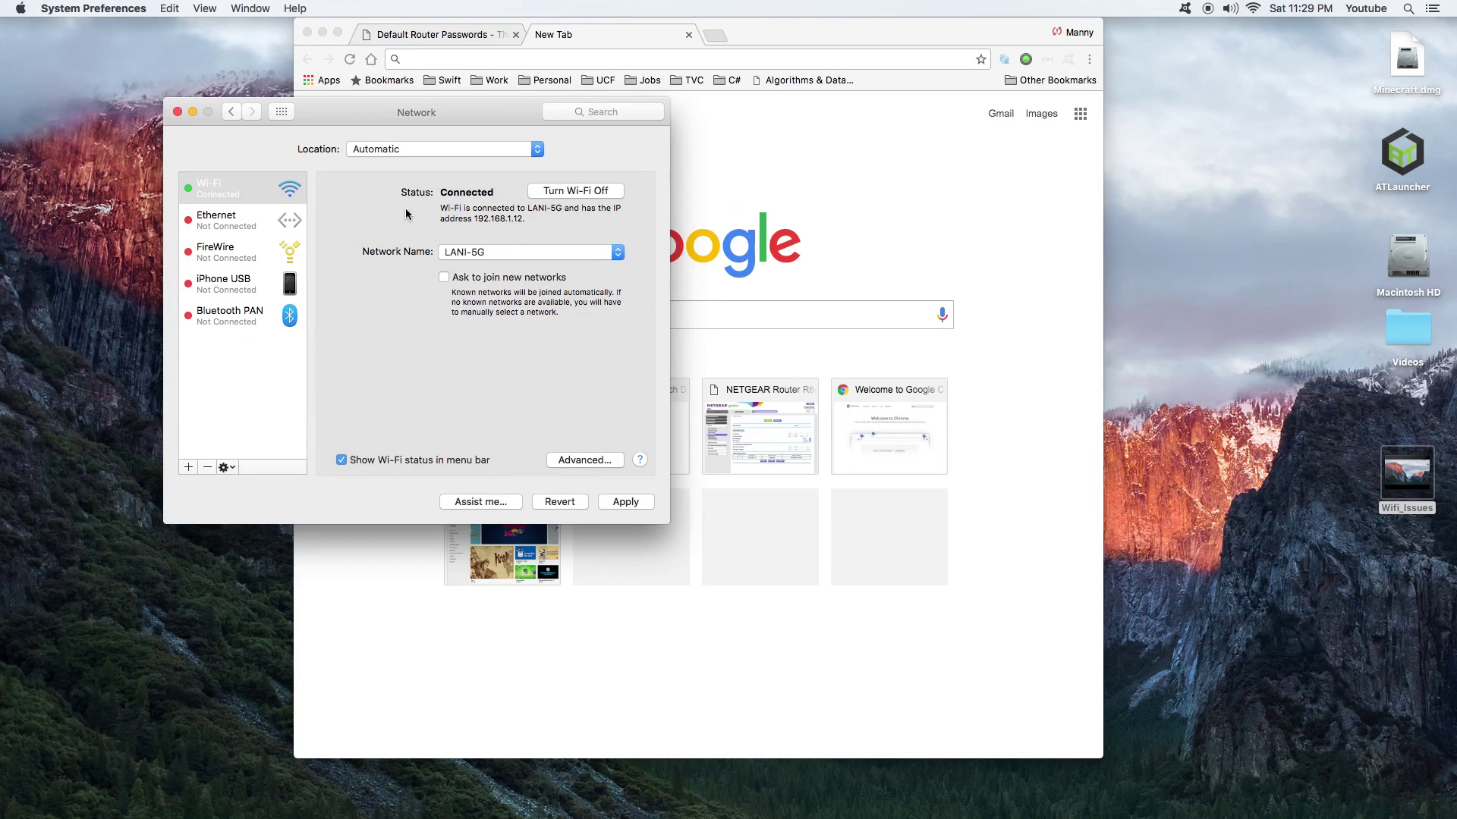
left_click(178, 112)
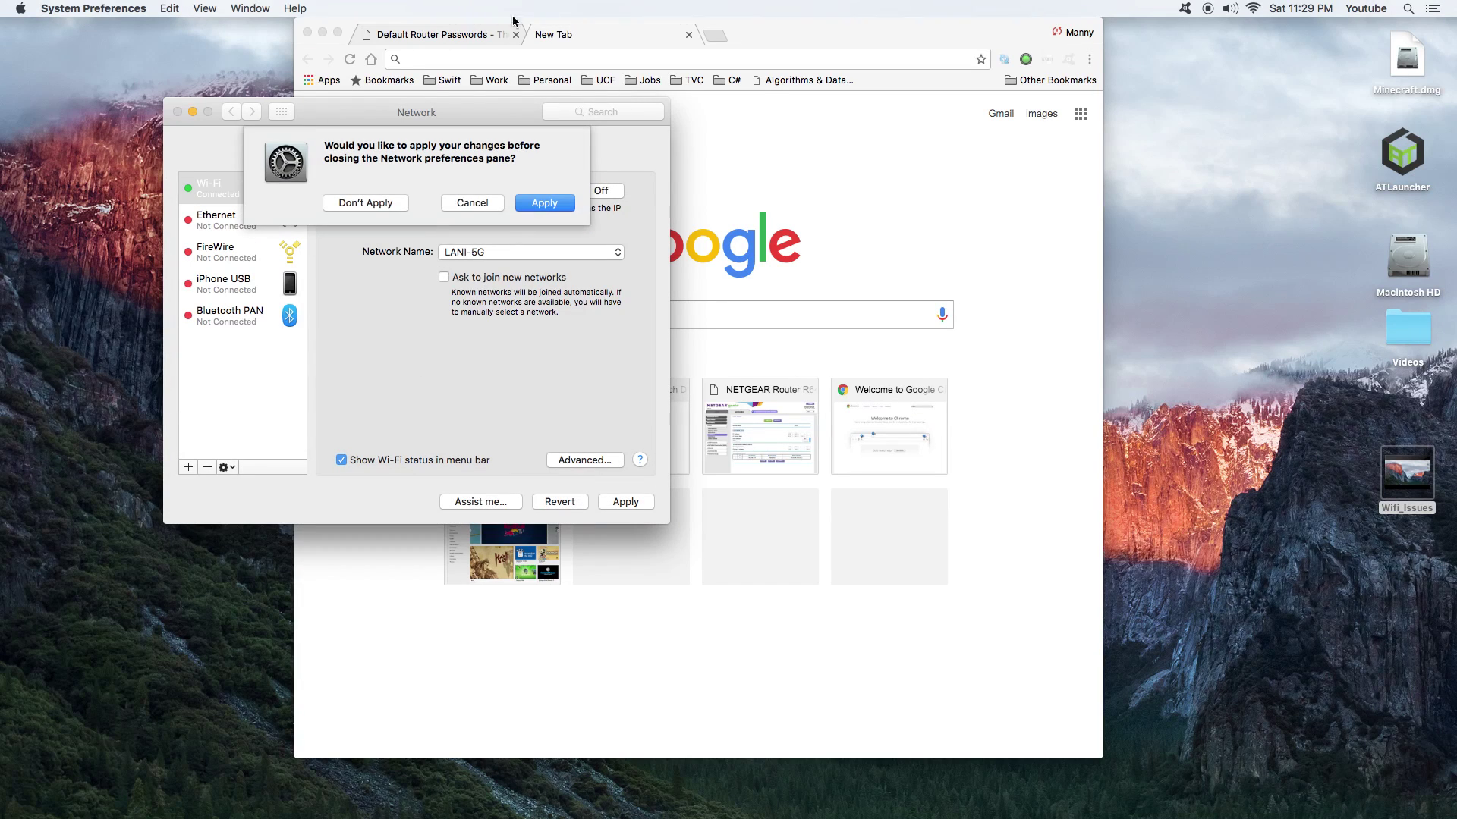
left_click(413, 205)
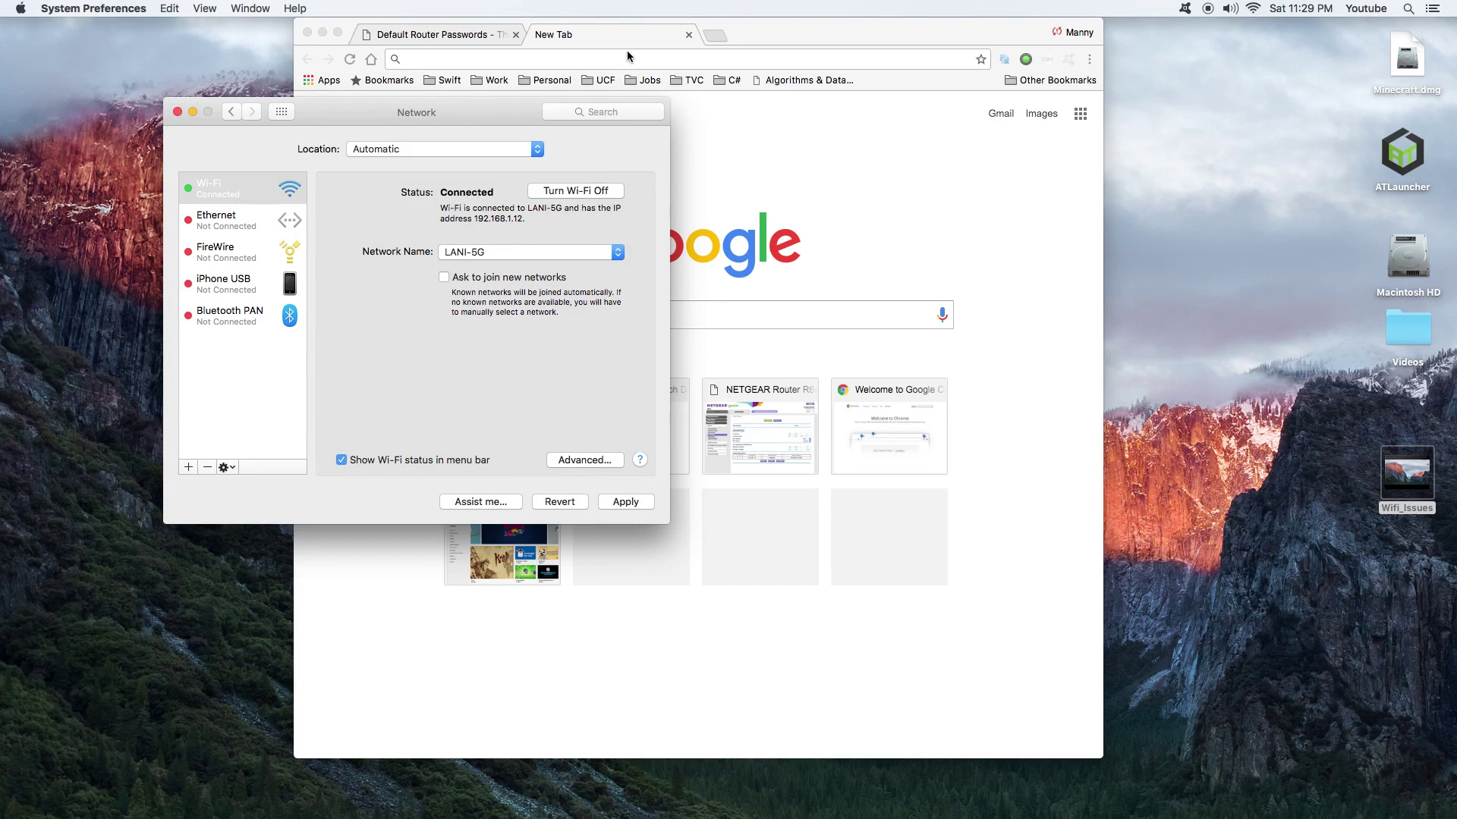
Step: Close Network preferences without applying, then paste 192.168.1.1 into Chrome and load it
left_click(173, 113)
left_click(365, 202)
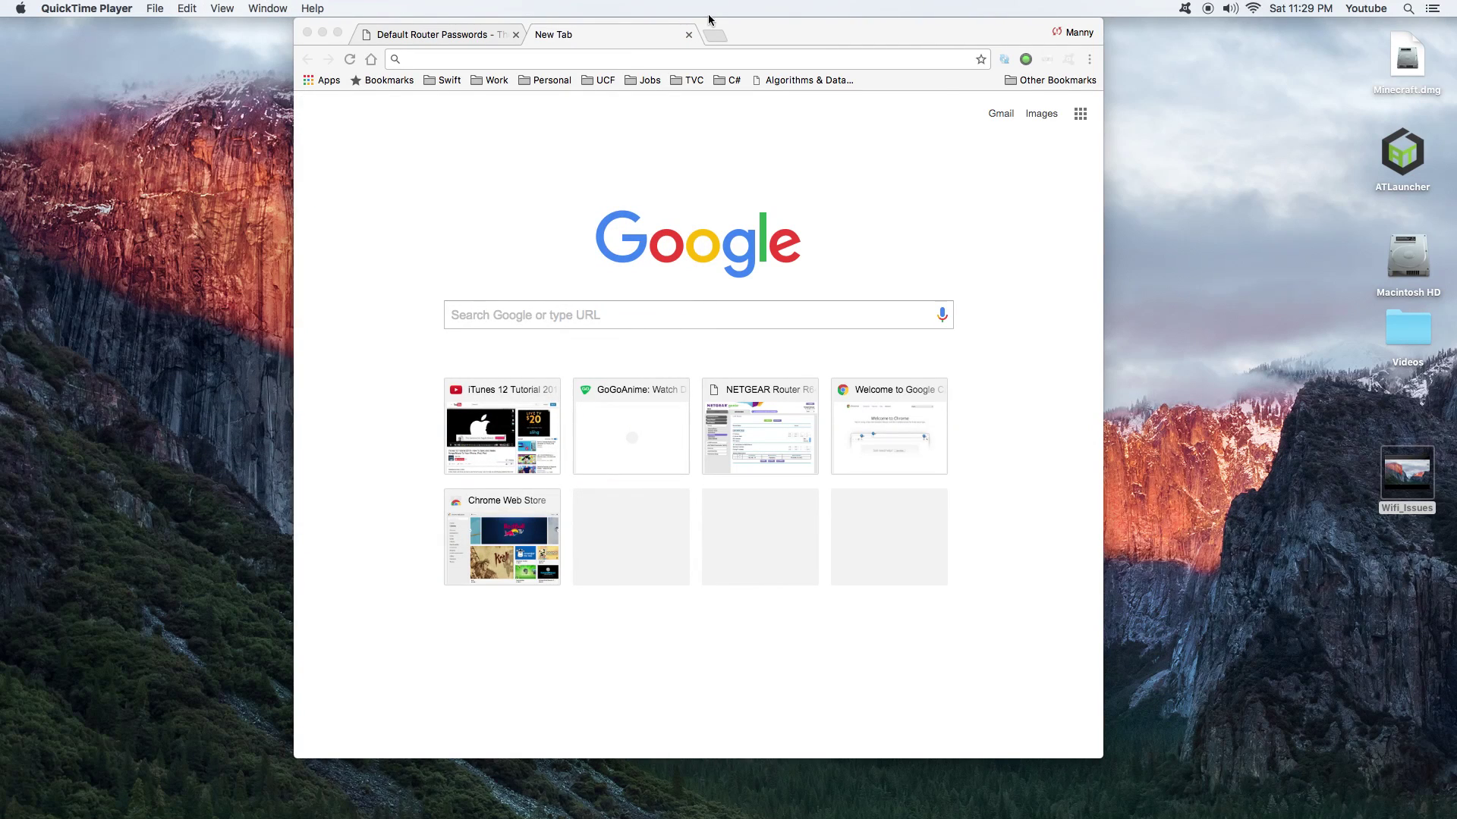
left_click(622, 59)
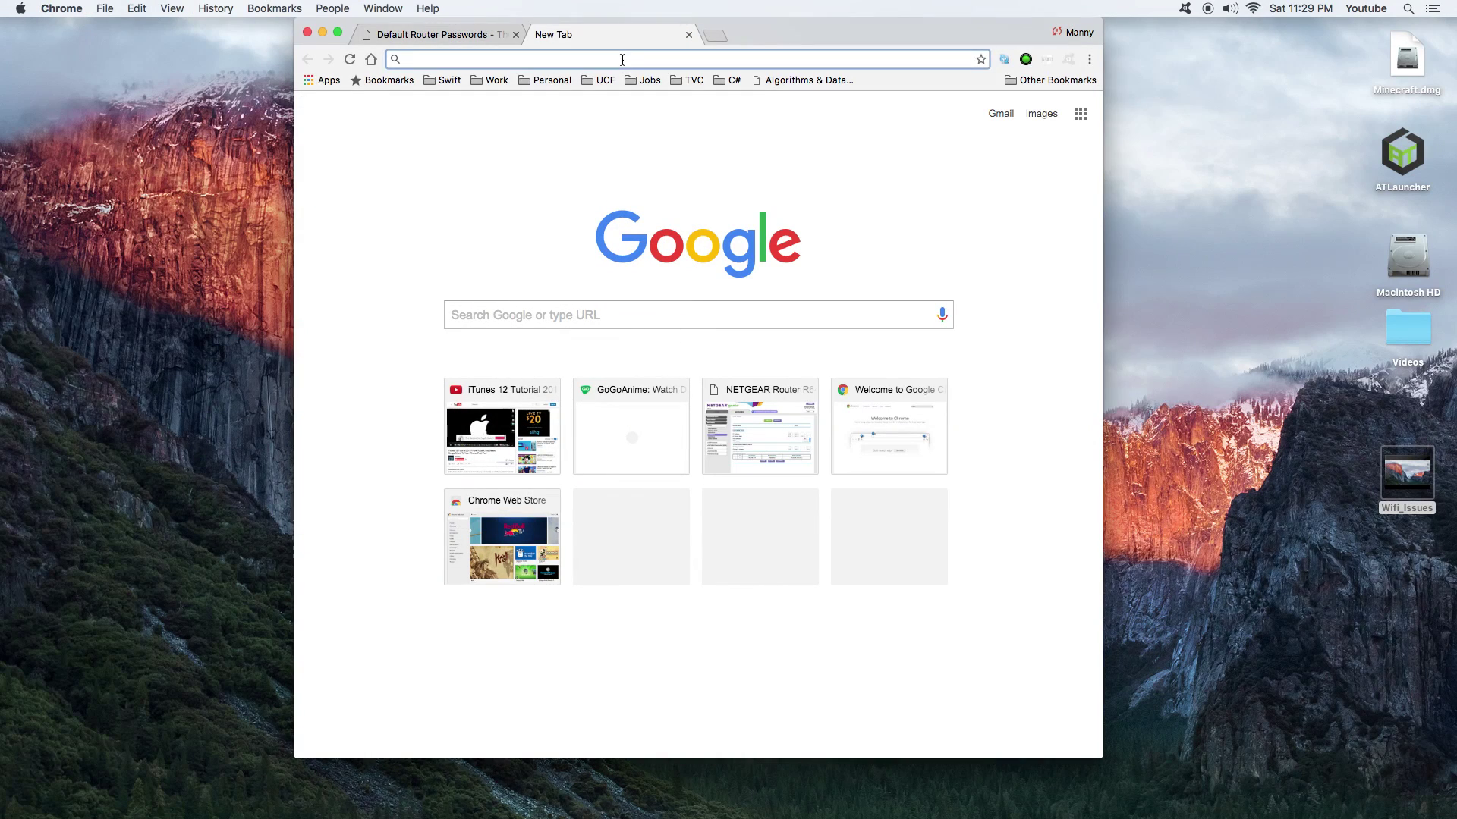
key("super+v")
key("Return")
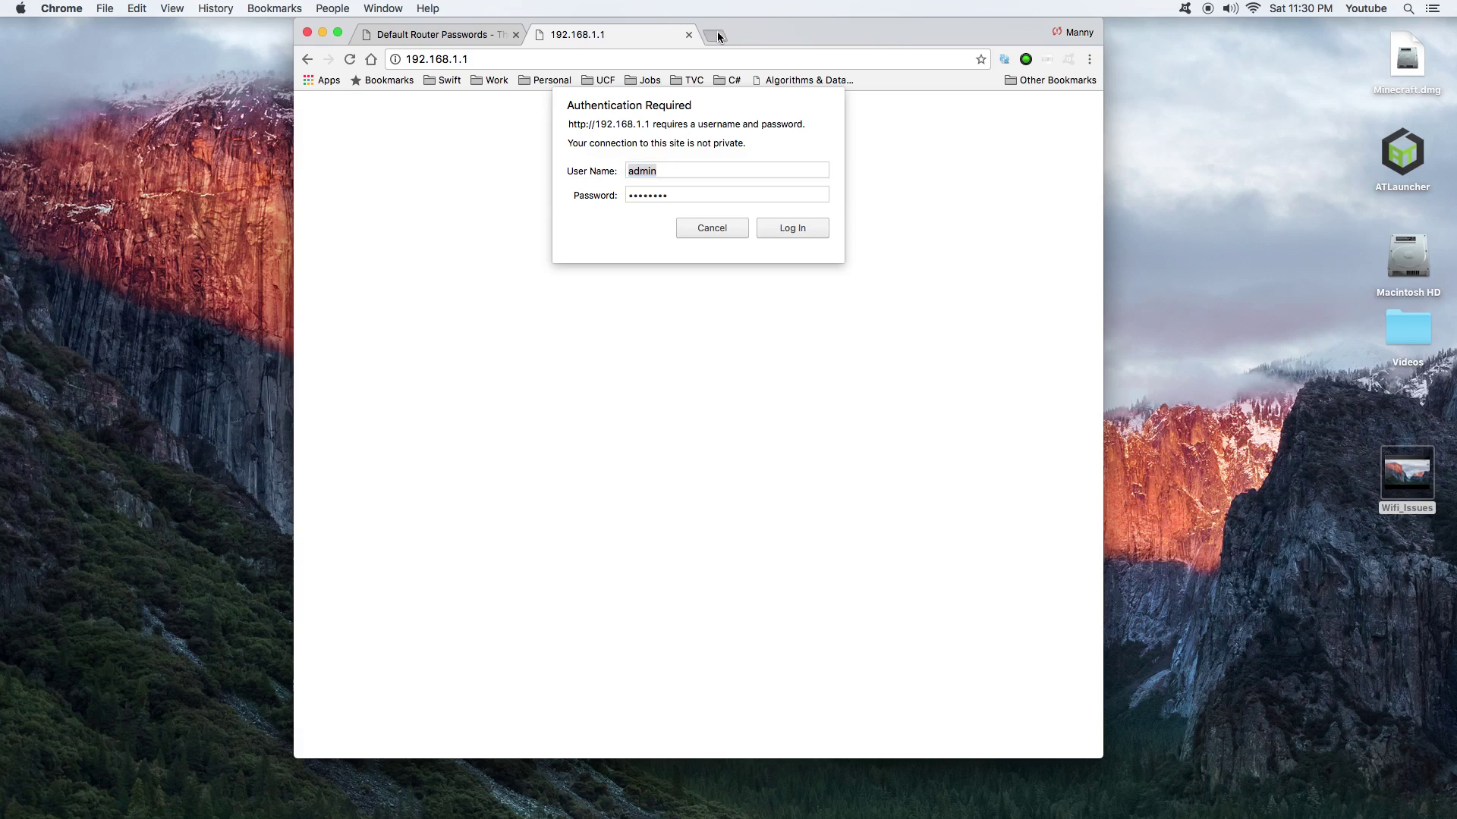
Step: Search for router passwords in a new tab and open RouterPasswords.com
left_click(717, 34)
type("router passwords")
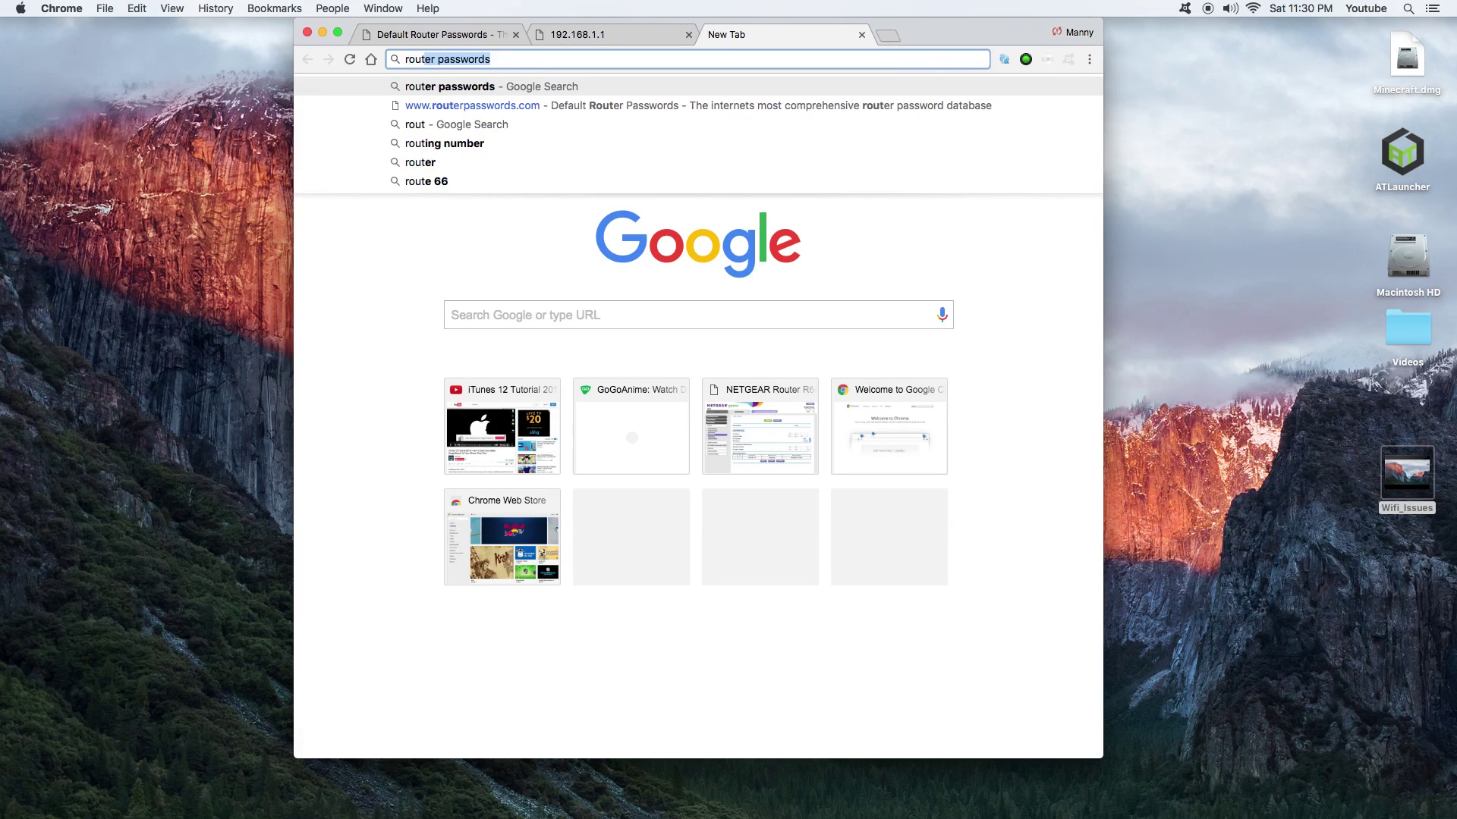
key("Return")
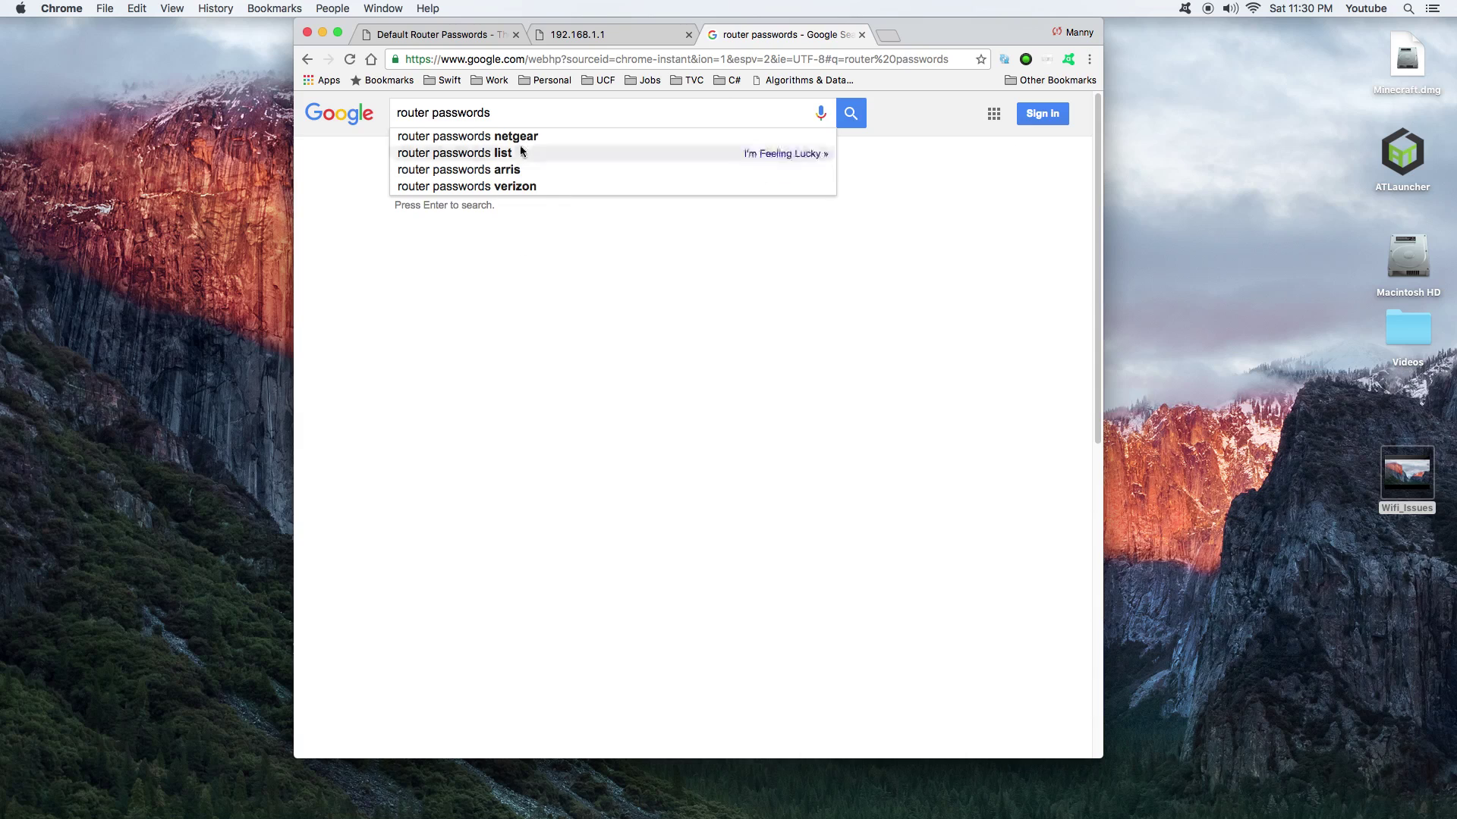
key("Return")
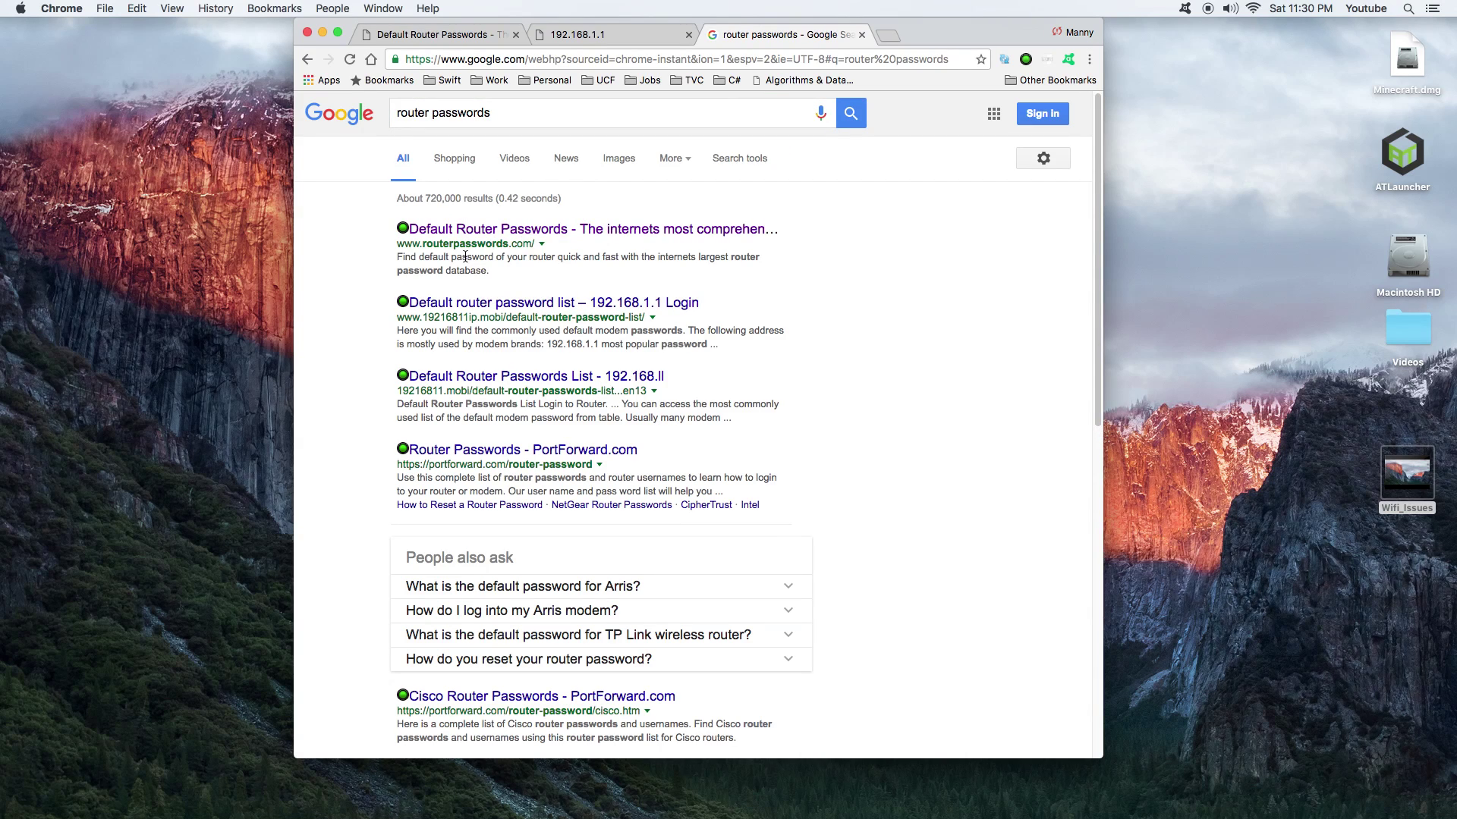
left_click_drag(446, 243, 535, 243)
left_click(571, 232)
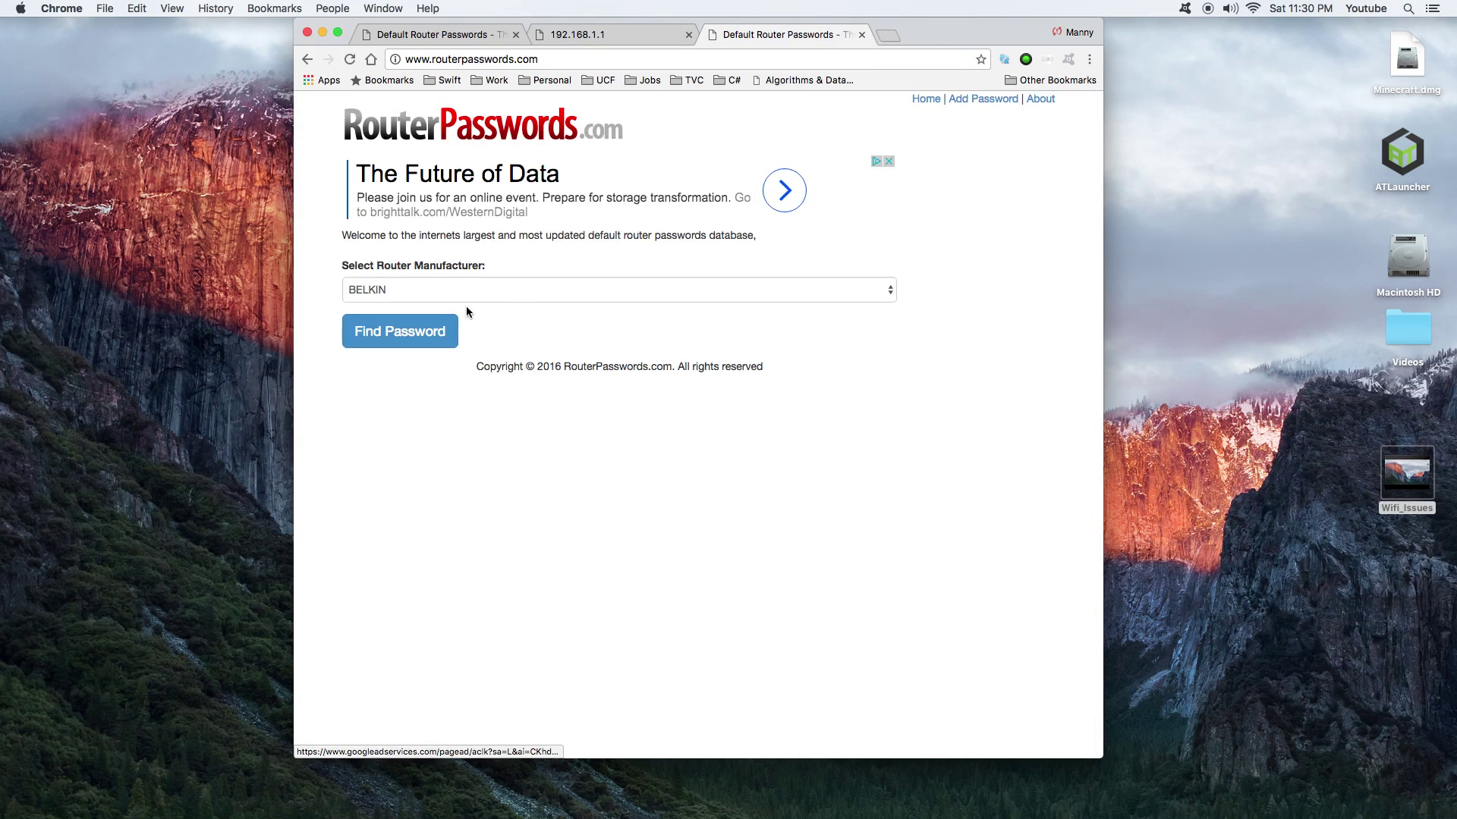
Step: Look up BELKIN default logins and highlight the username and password entries
left_click(516, 289)
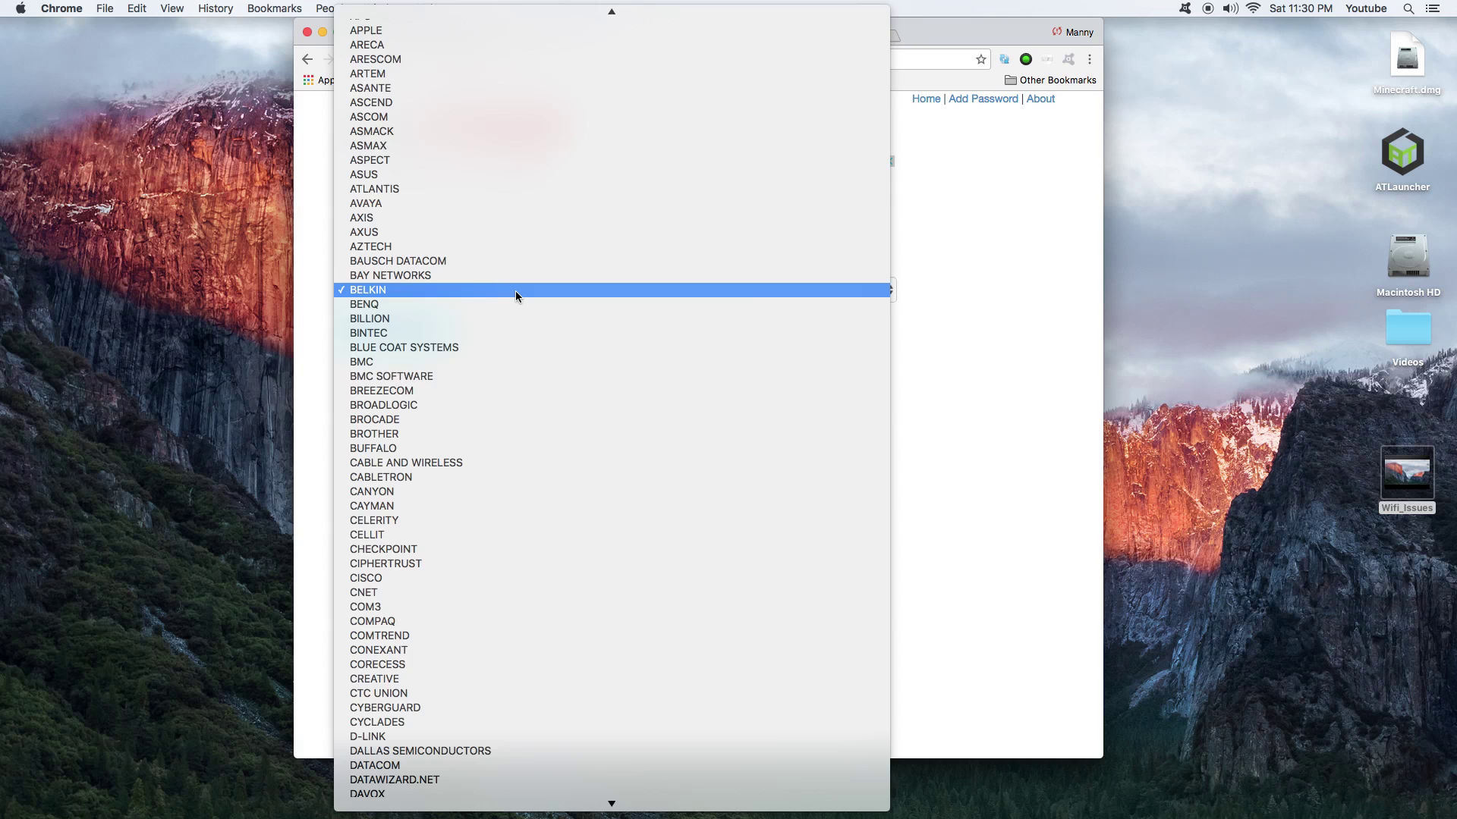
left_click(435, 291)
left_click(422, 343)
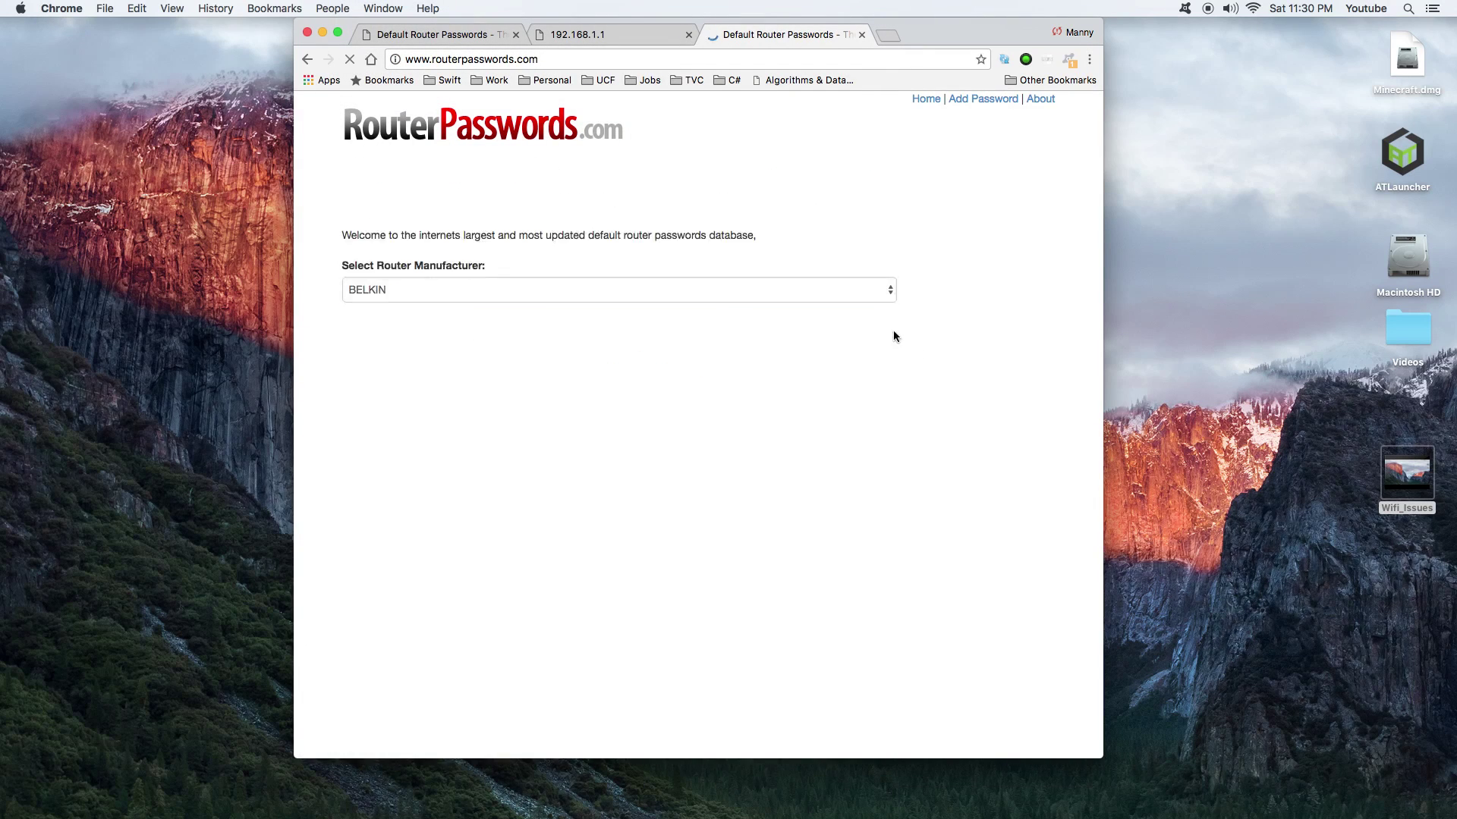
left_click_drag(789, 381, 749, 512)
left_click(471, 384)
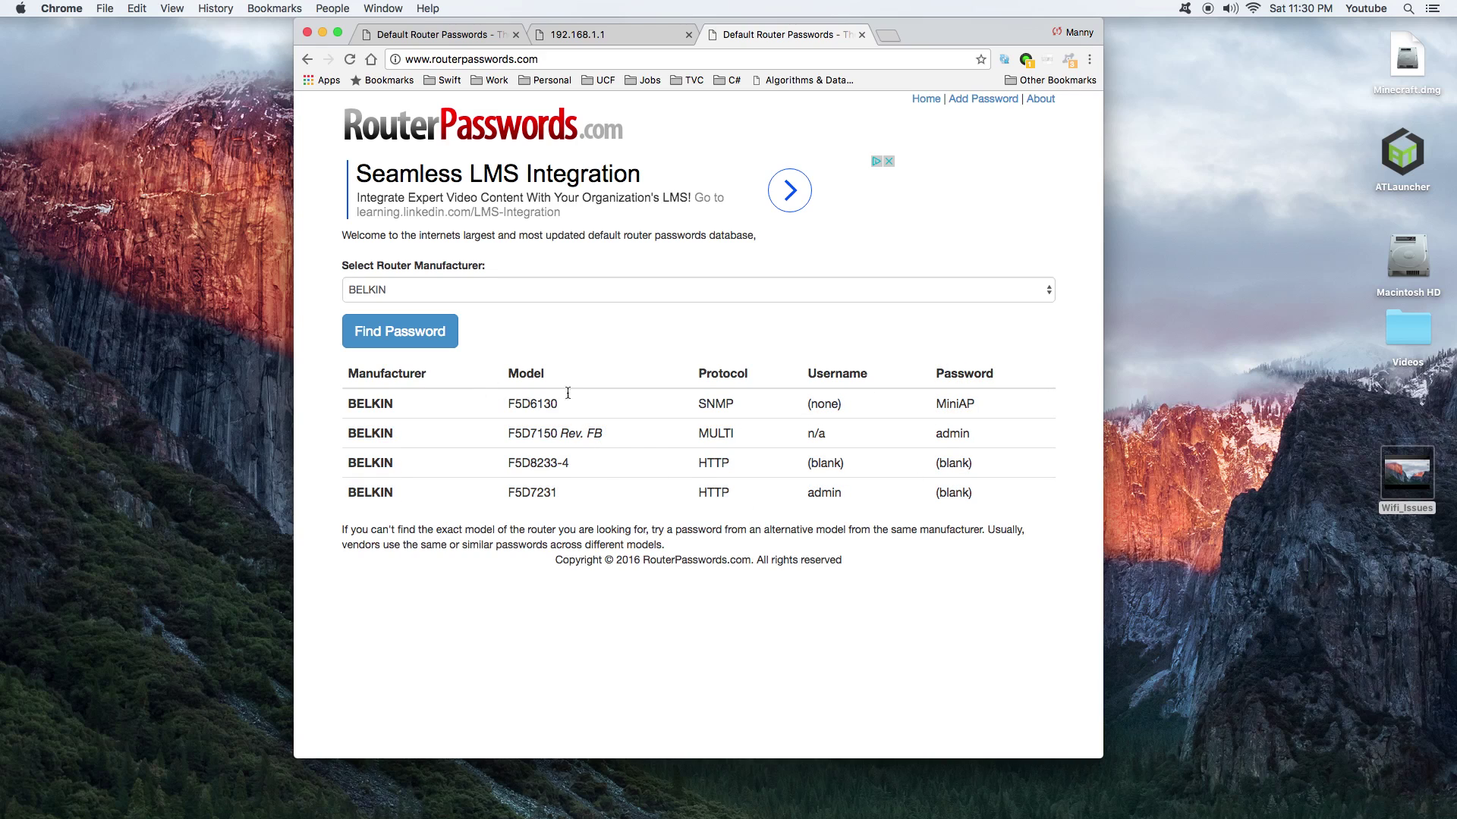
left_click_drag(808, 461, 1005, 510)
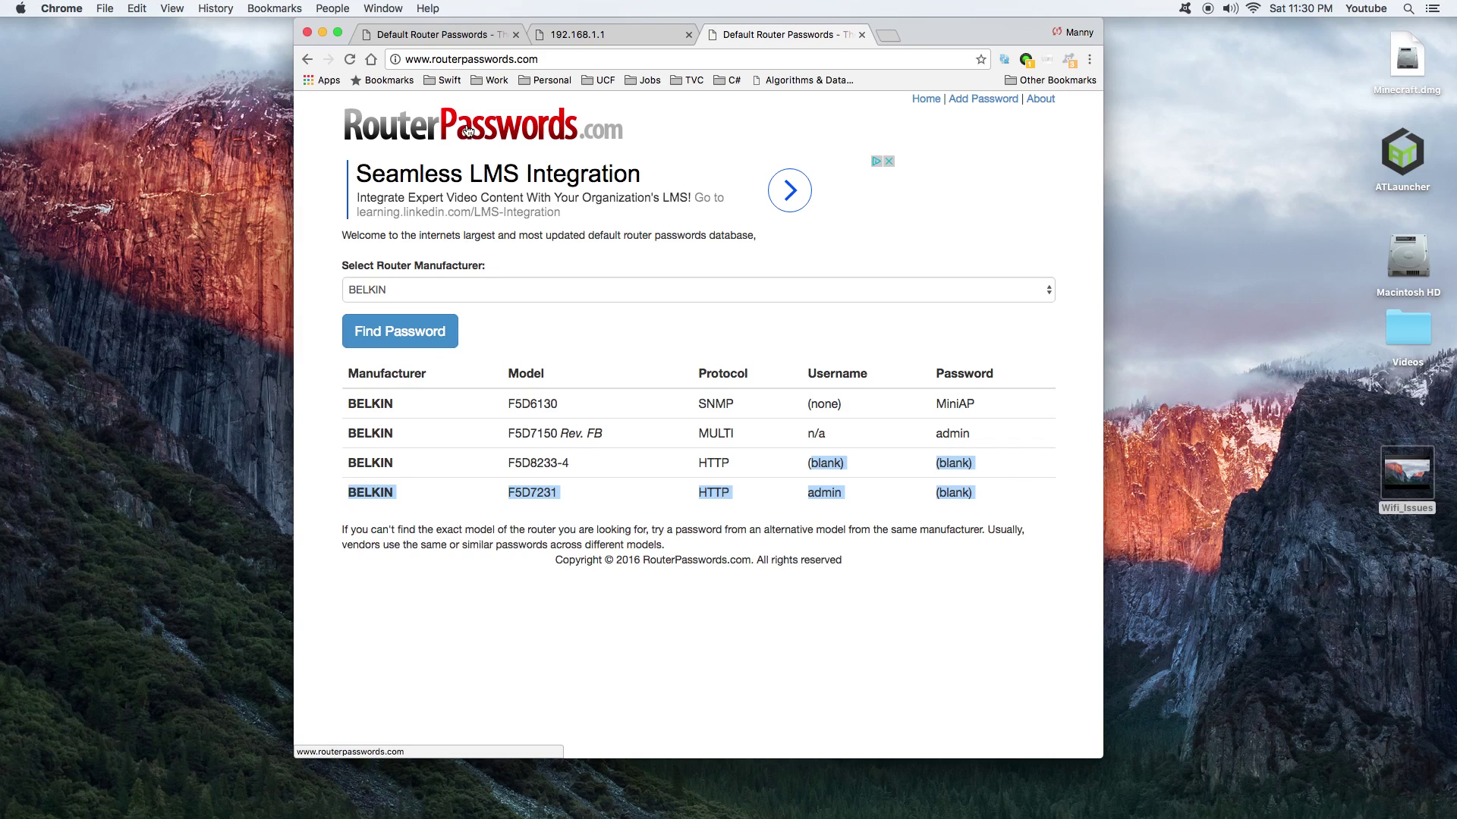
Step: Search Google for 'netgear r7000 password'
left_click(604, 59)
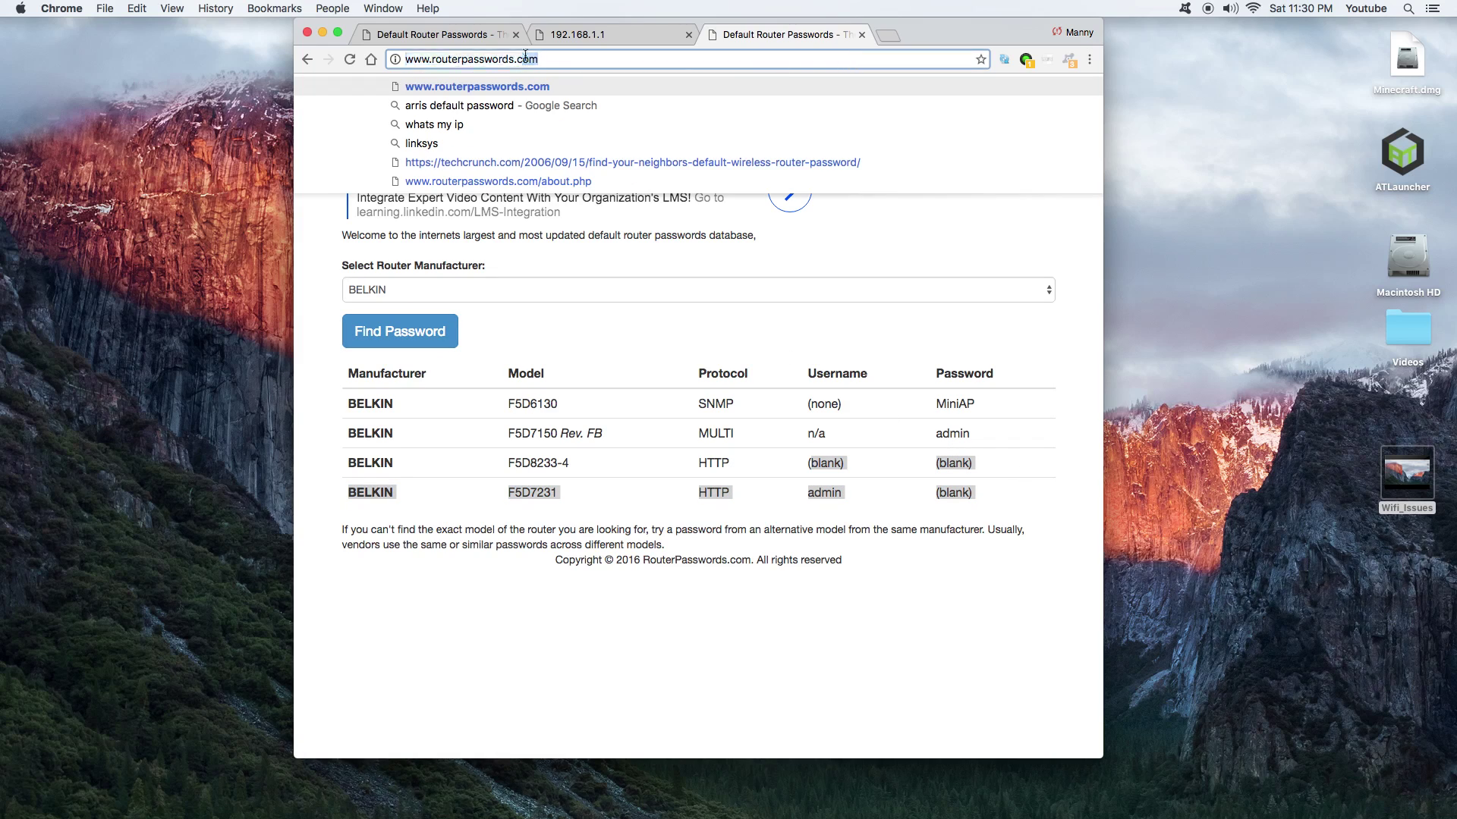
type("ne")
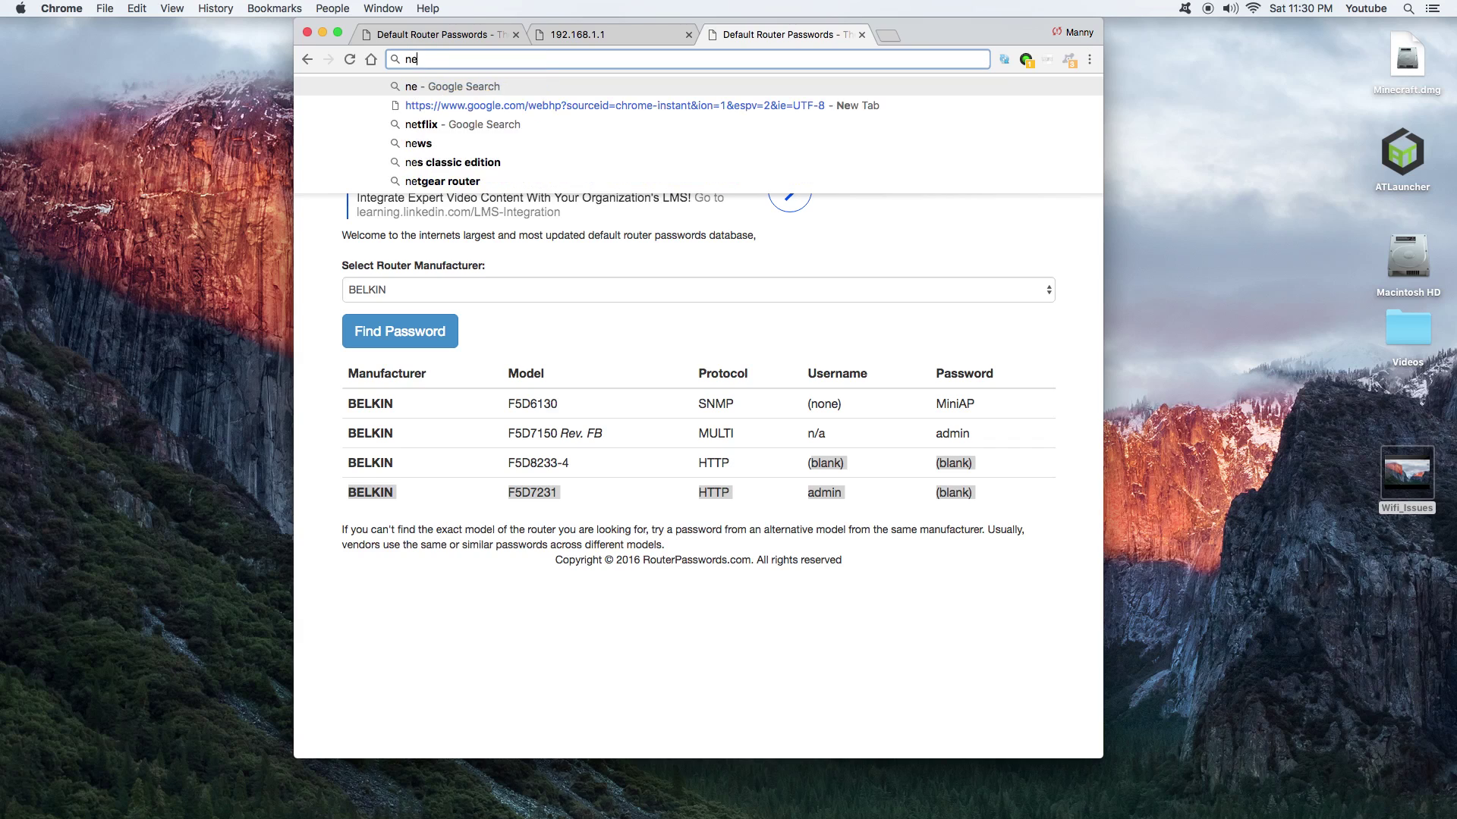
type("tgear r7000")
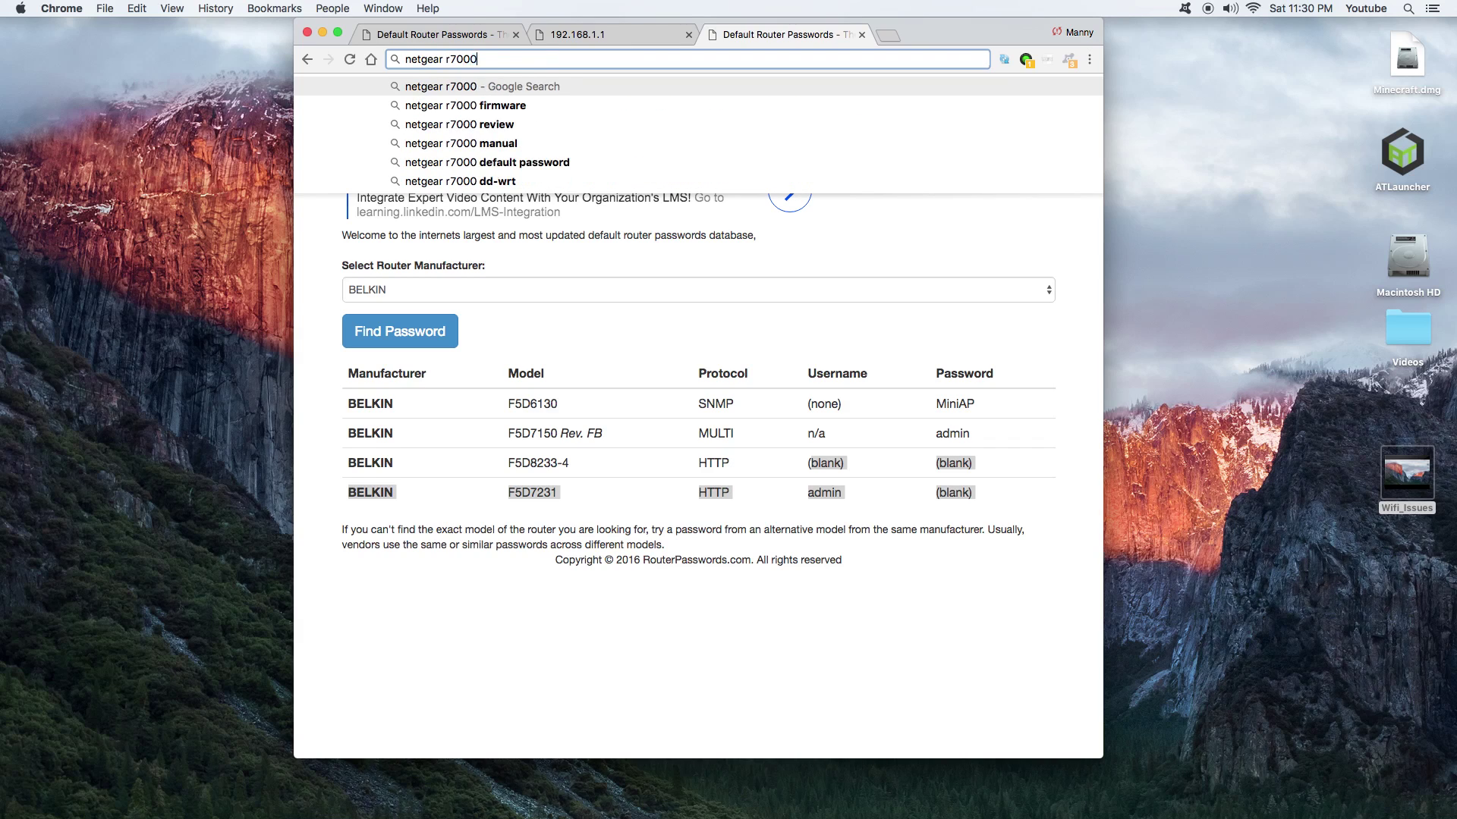
key("Return")
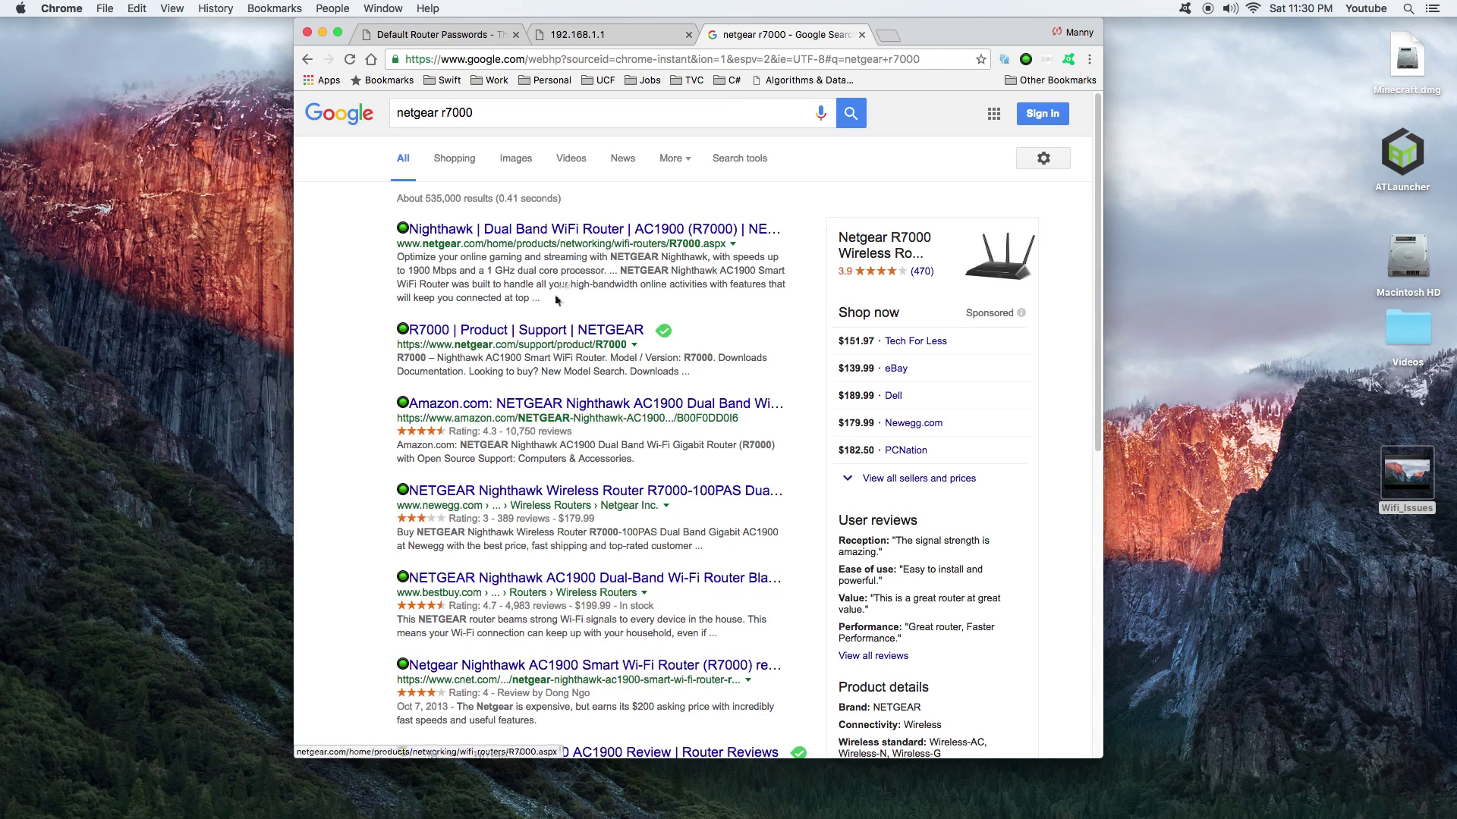
left_click(524, 114)
type("password")
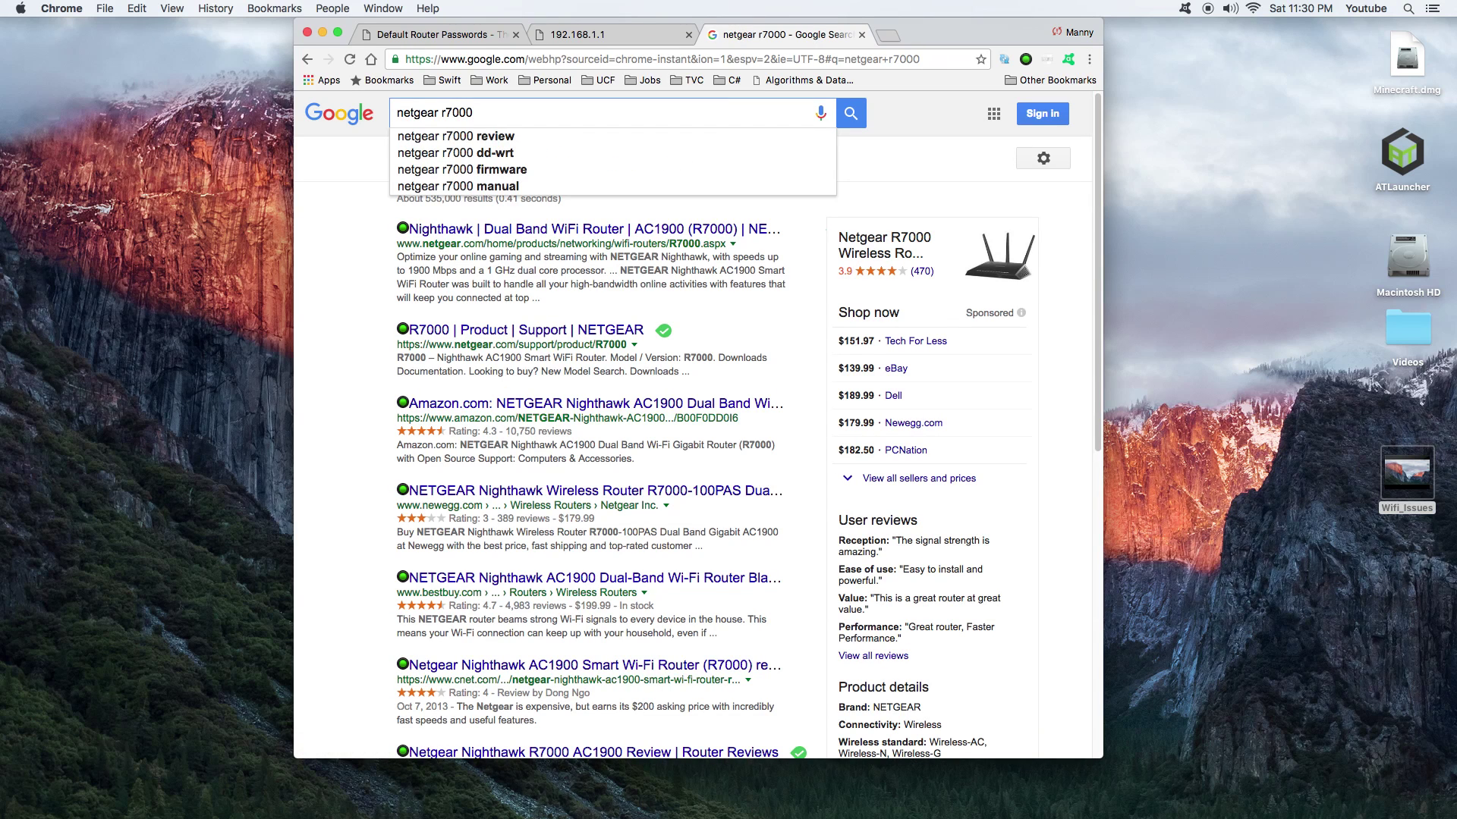
key("Return")
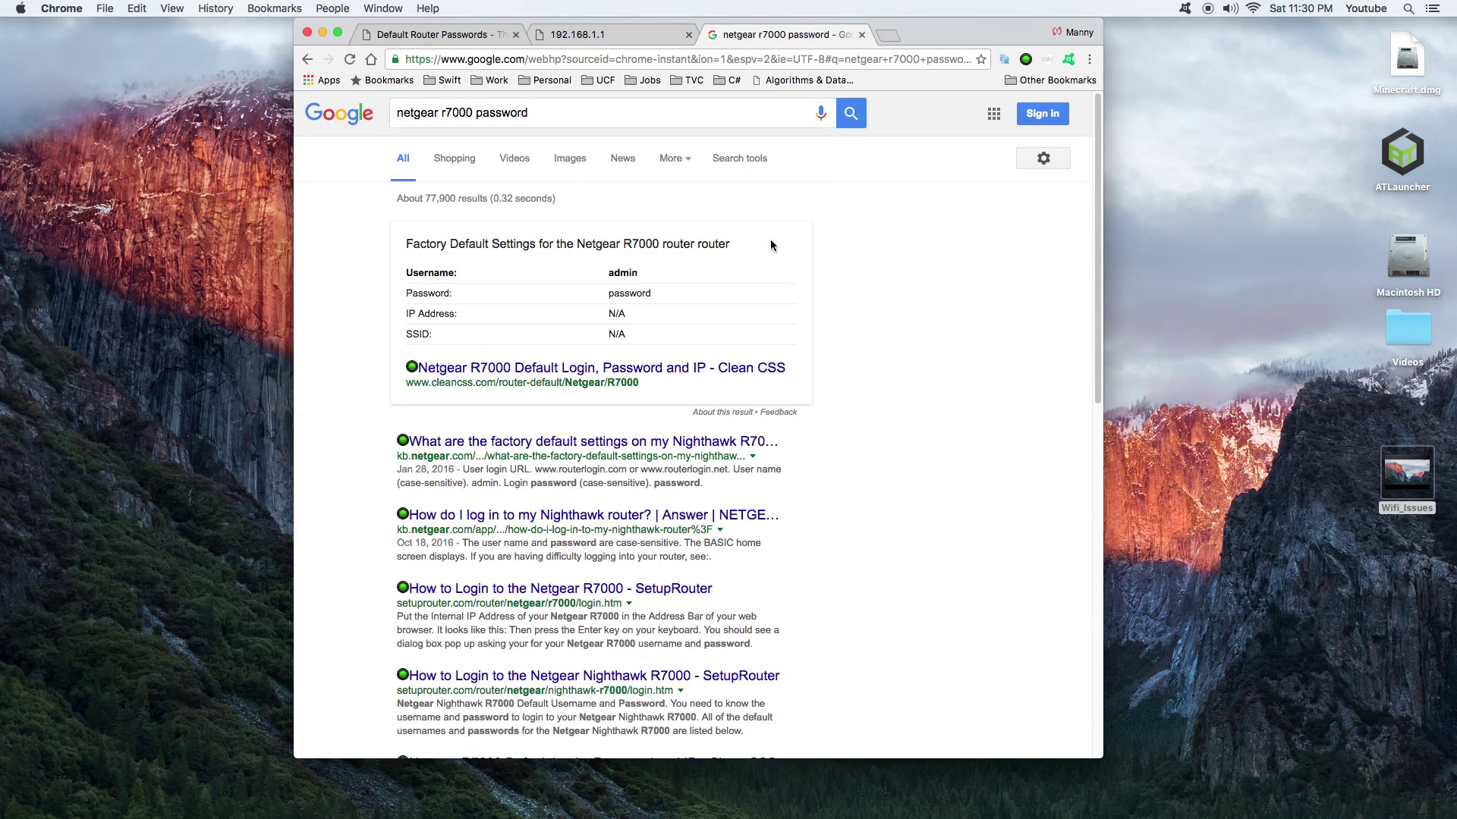
Step: Highlight the default username and password, then close the search tab
double_click(578, 294)
left_click_drag(598, 280, 709, 290)
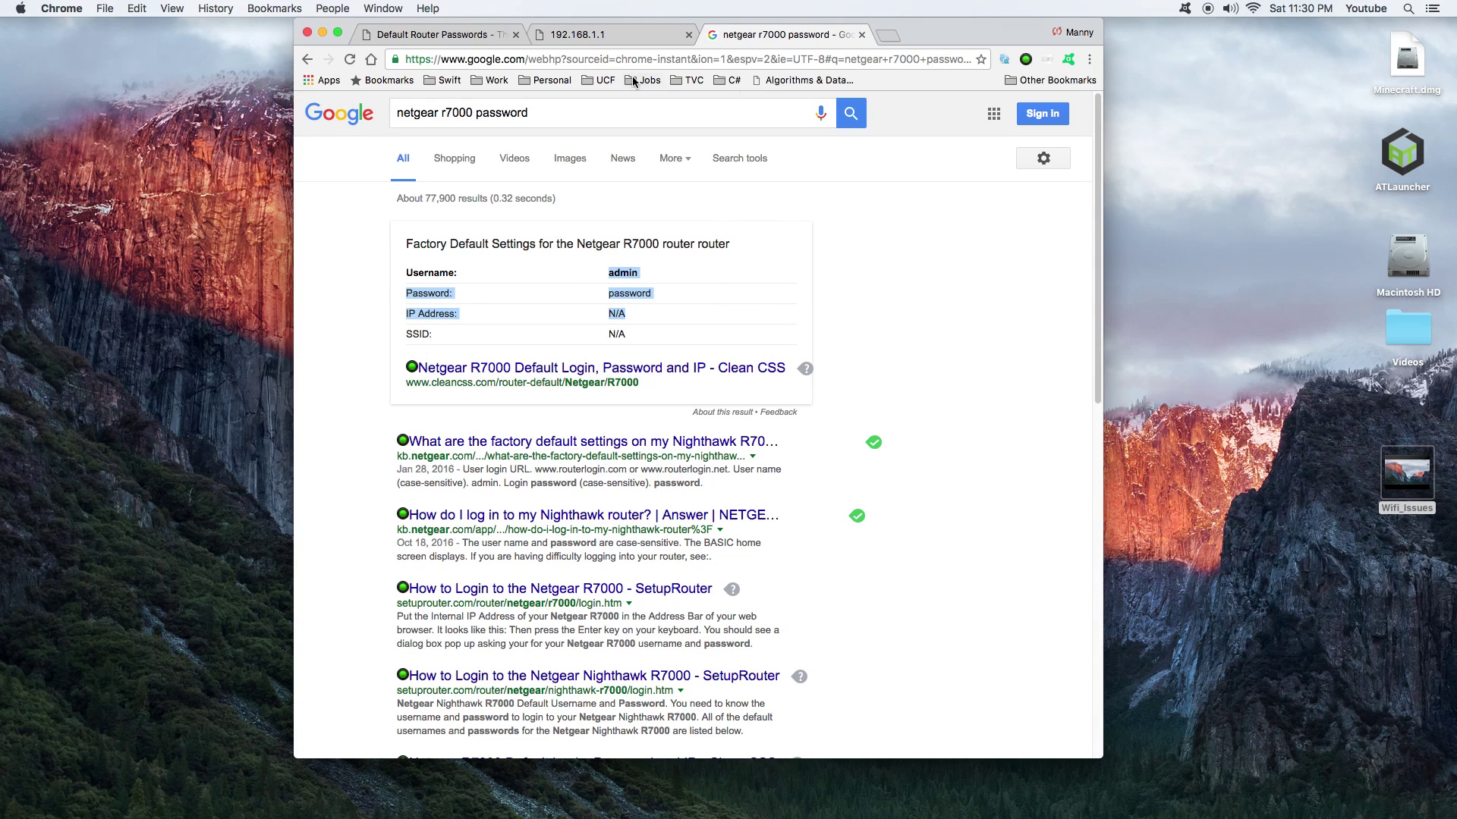
left_click(862, 35)
Step: Log in to the router and go to ADVANCED > Setup > Wireless Setup
left_click(790, 229)
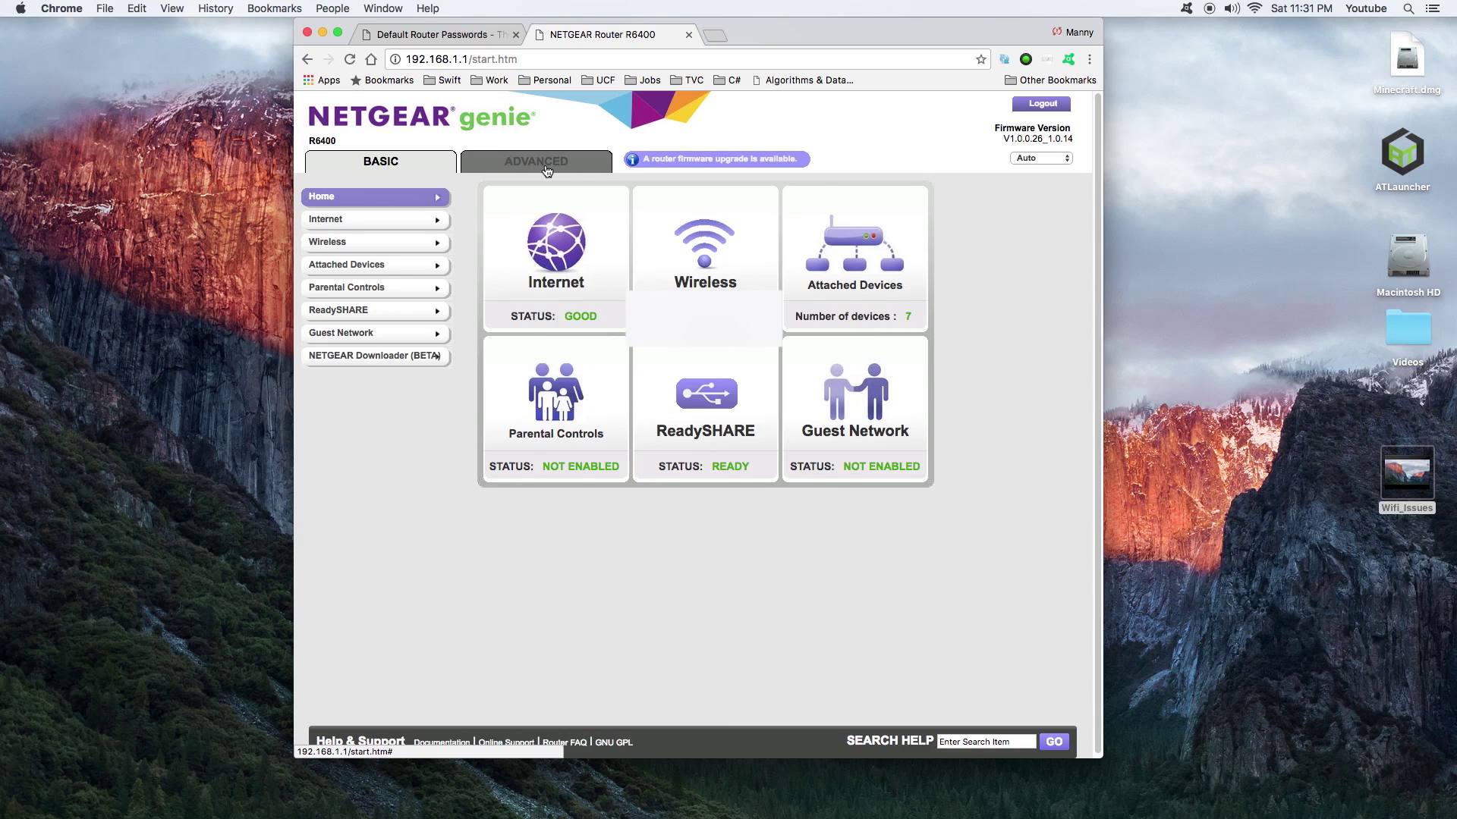
left_click(513, 167)
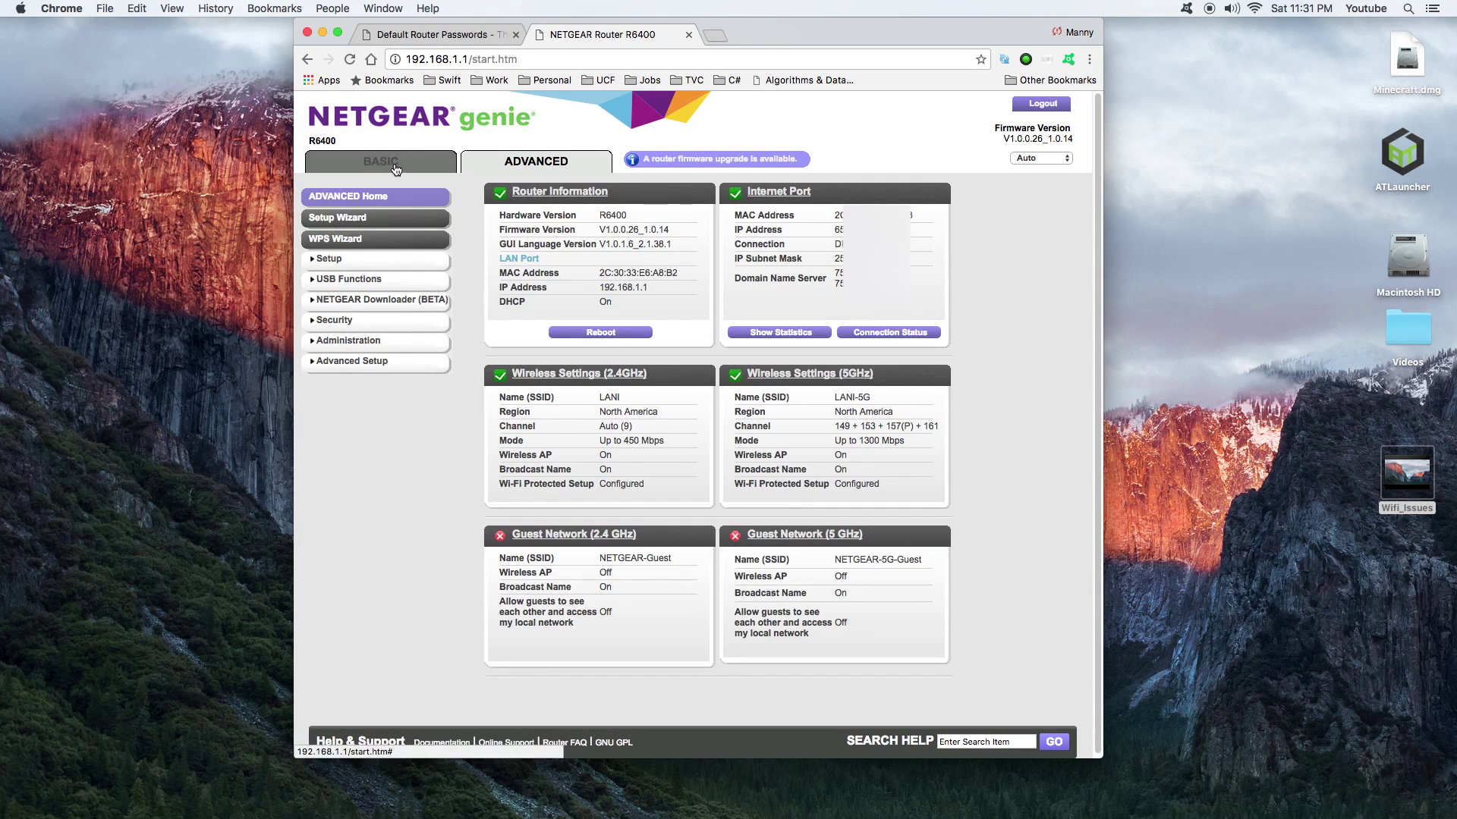
left_click(349, 261)
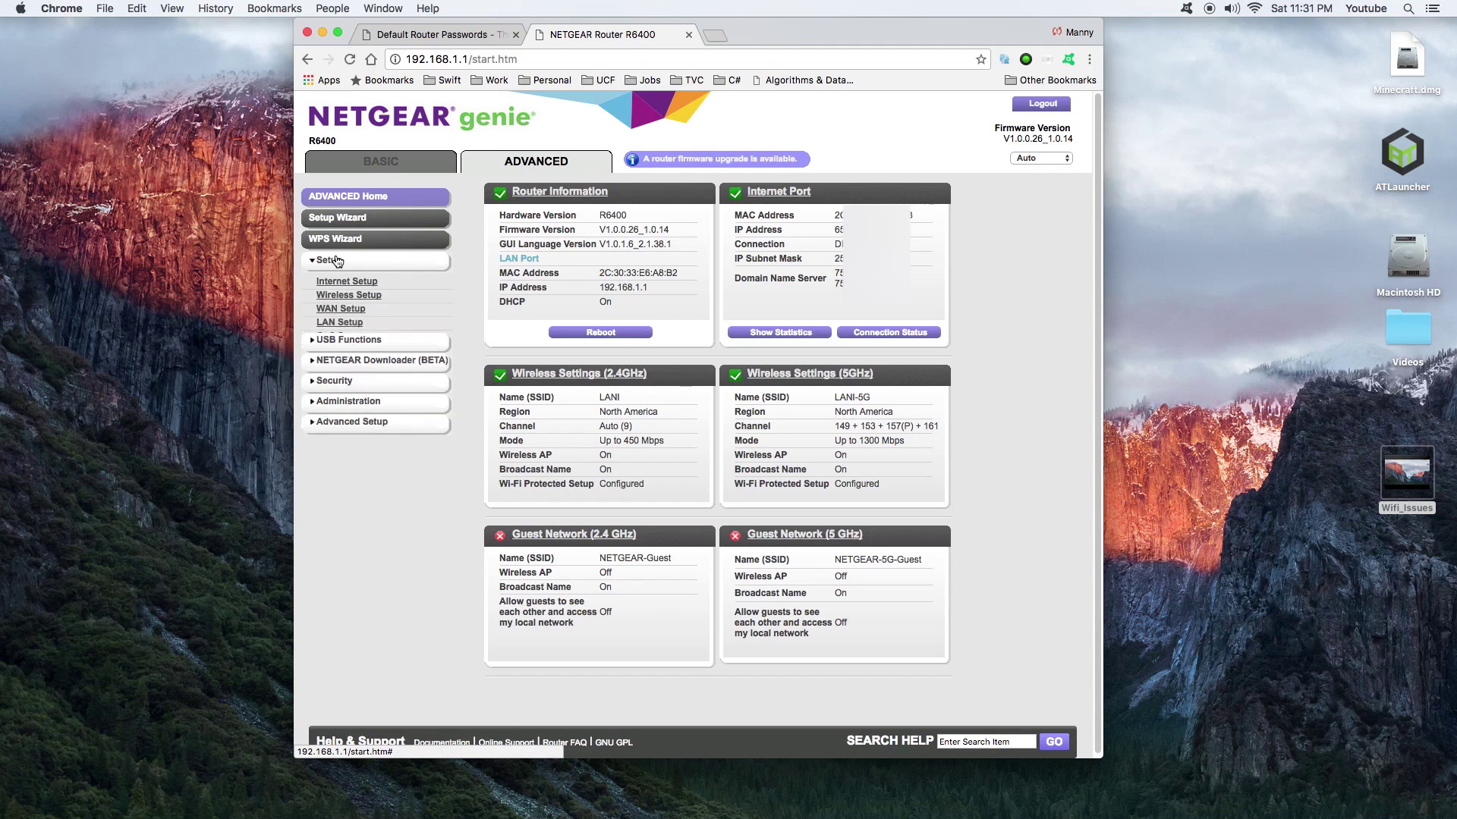
left_click(353, 296)
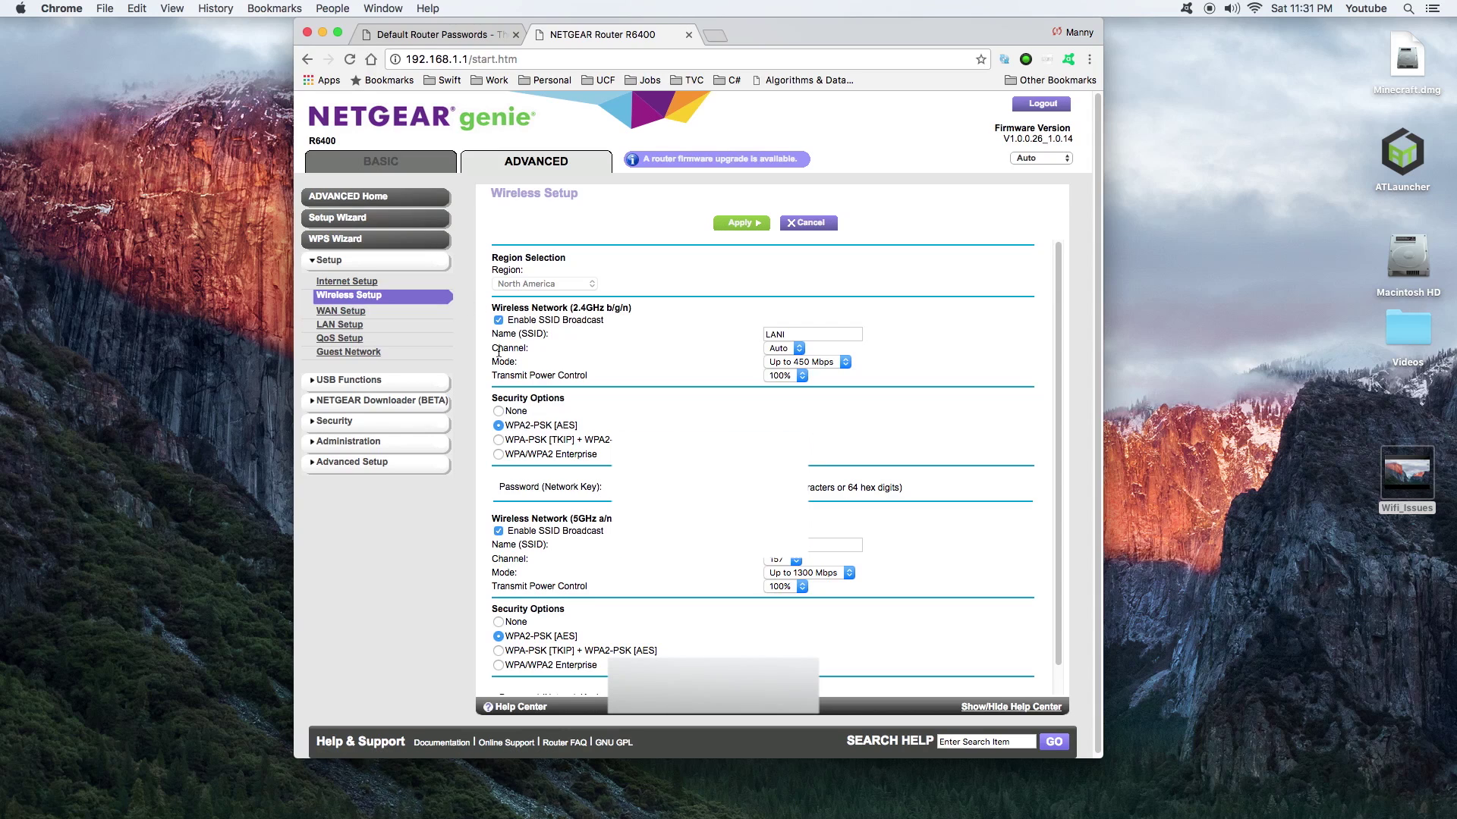
left_click_drag(493, 351, 578, 365)
left_click(568, 353)
left_click(620, 312)
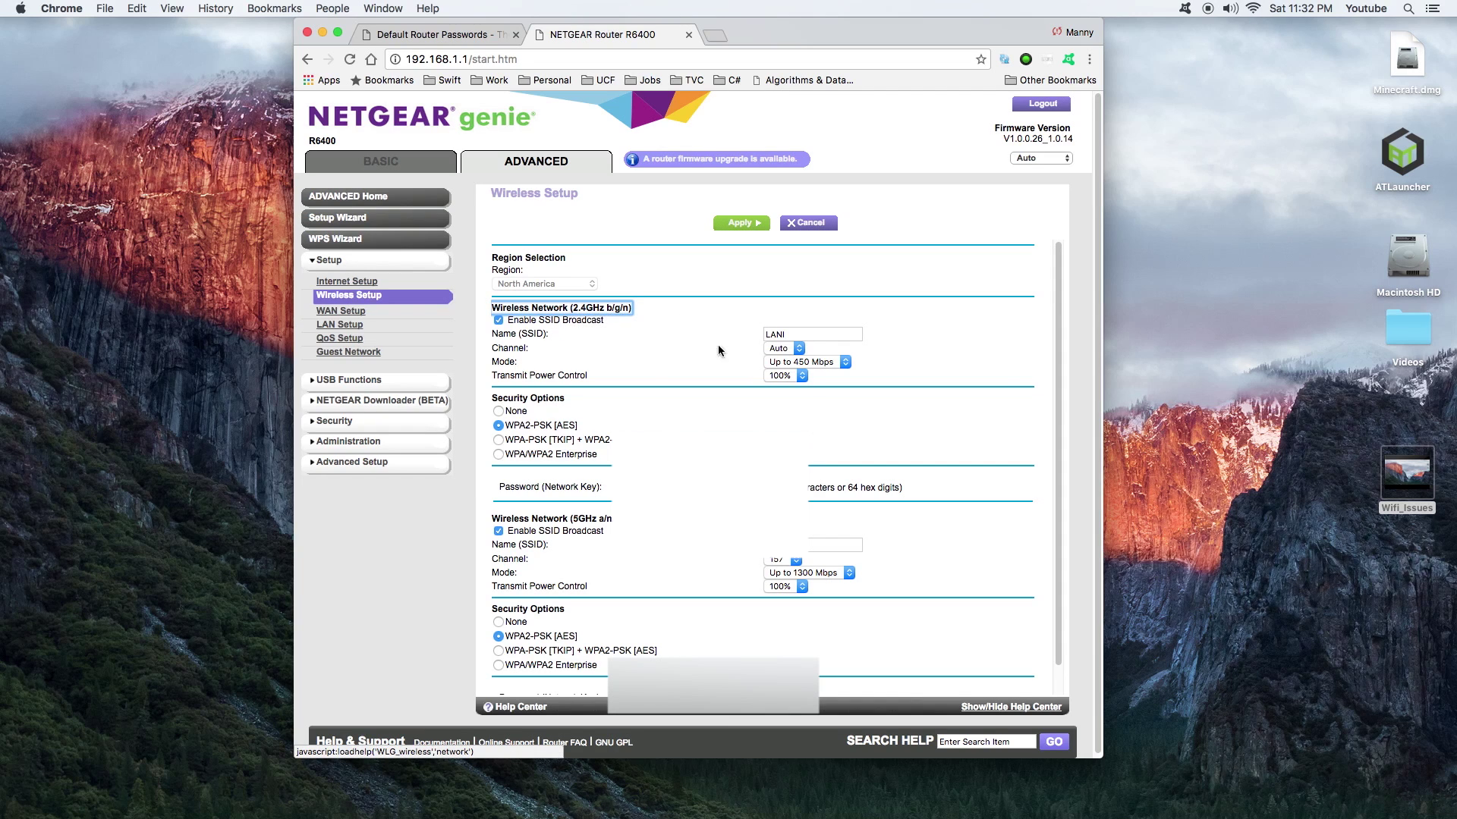
left_click(776, 349)
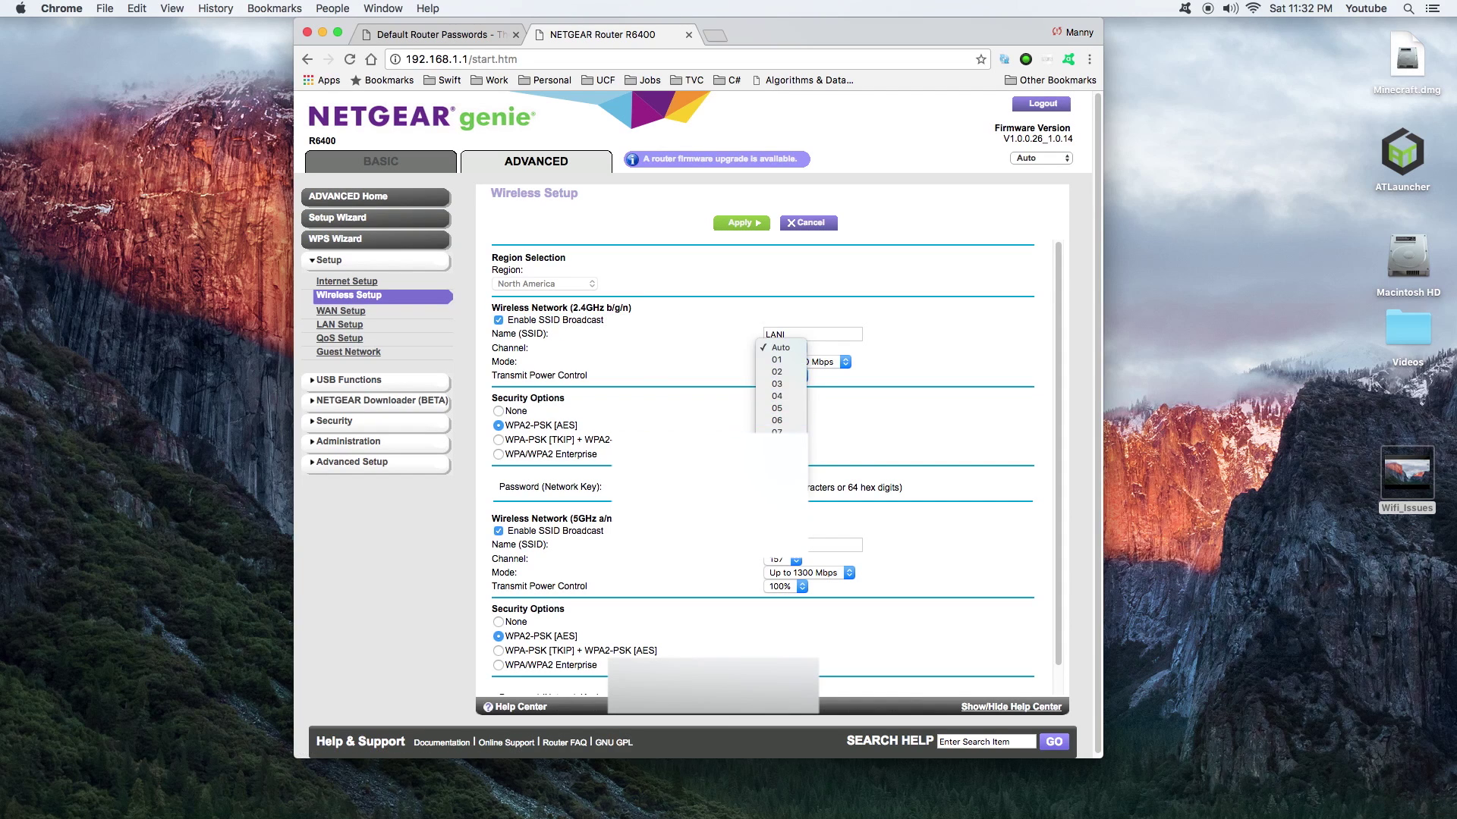
left_click(663, 365)
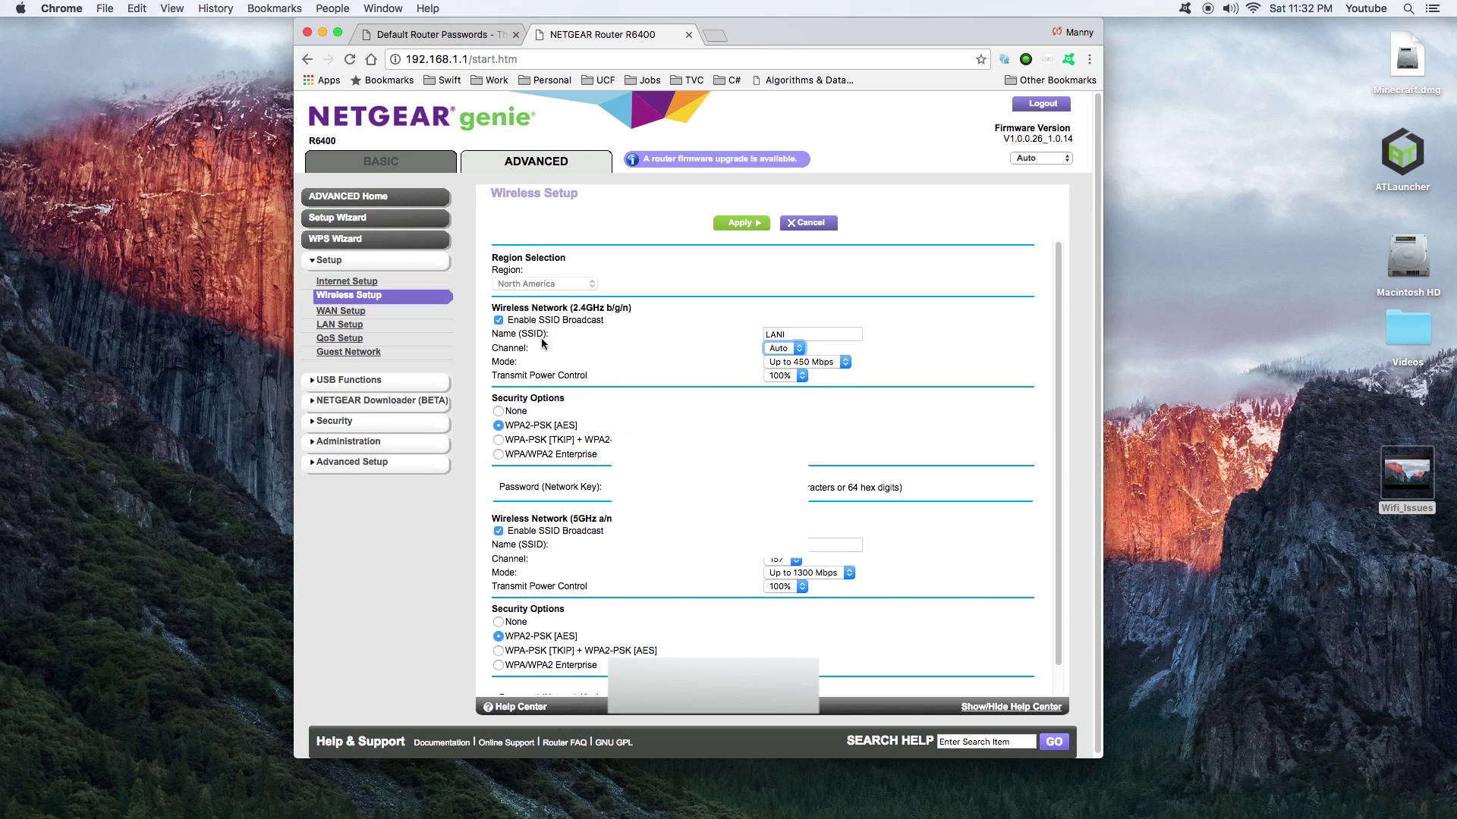
Step: Choose channel 01 from the 2.4GHz Channel dropdown and scroll through the page
left_click(776, 347)
left_click(776, 362)
scroll(891, 566, "down", 2)
scroll(993, 624, "up", 2)
scroll(1052, 616, "down", 2)
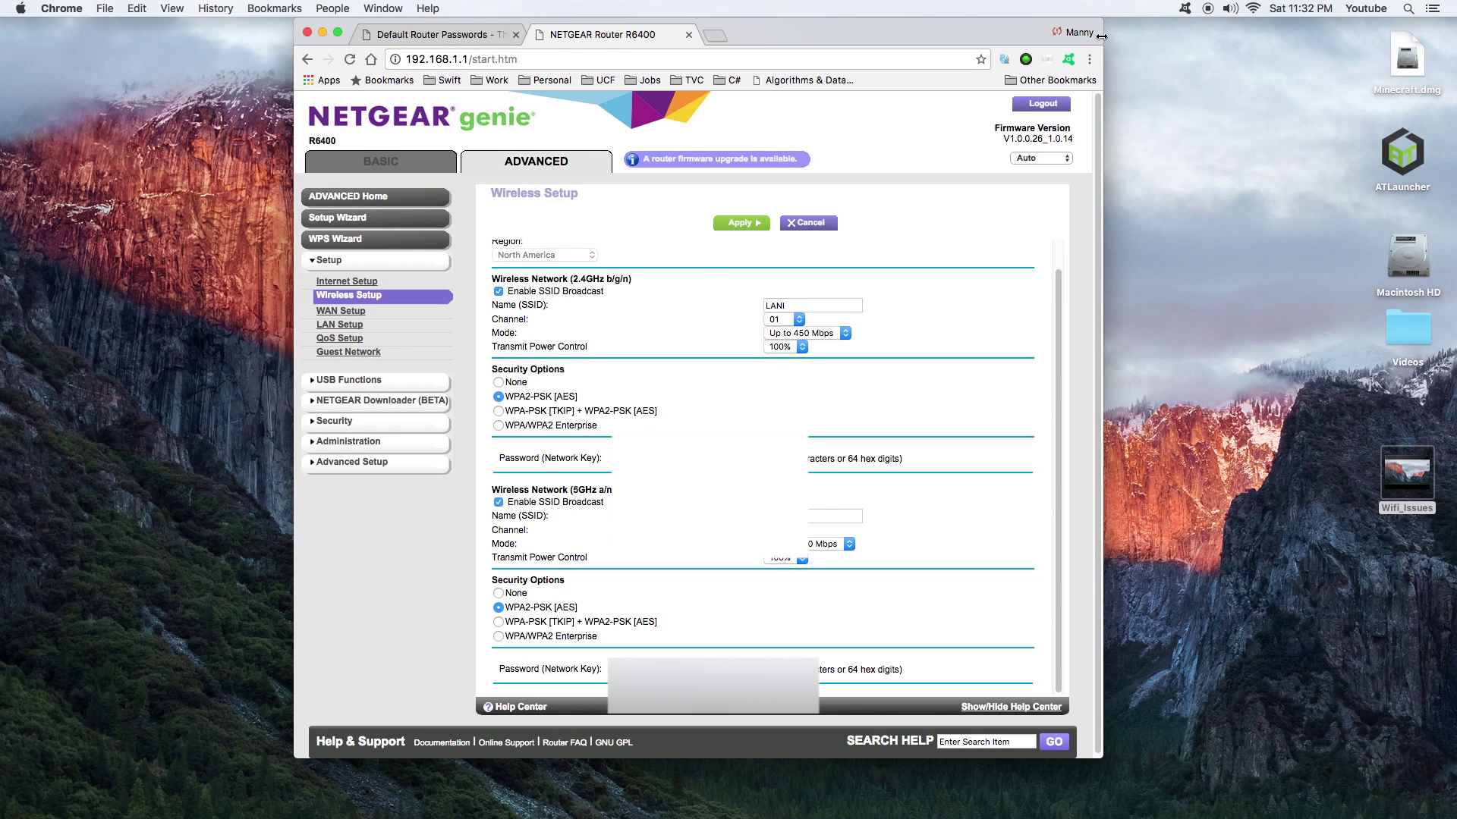
Step: Check the Mac's Wi-Fi network list, then review the channel list, keeping 01
left_click(1254, 9)
left_click(813, 128)
left_click(778, 322)
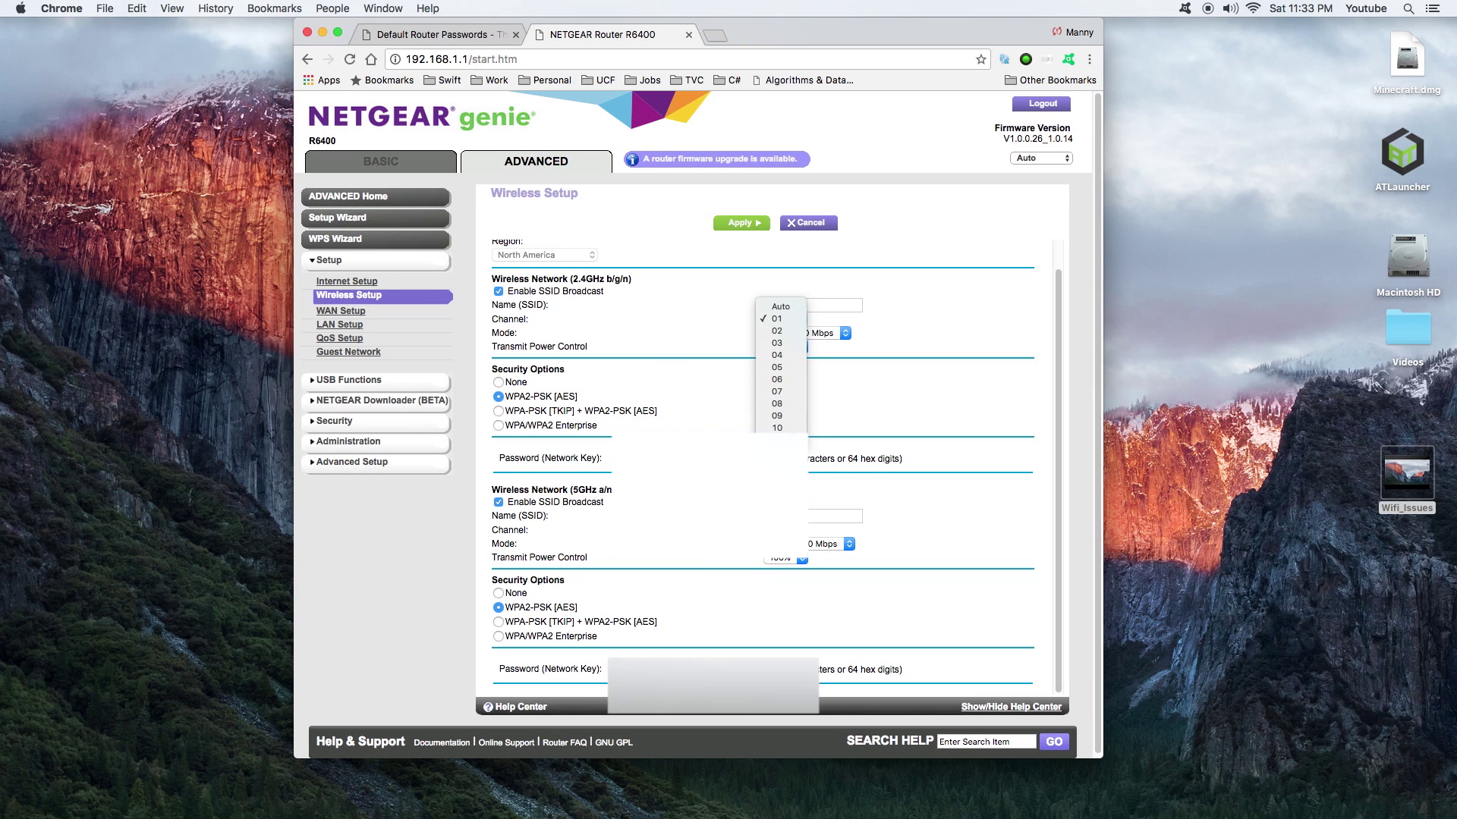
left_click(693, 365)
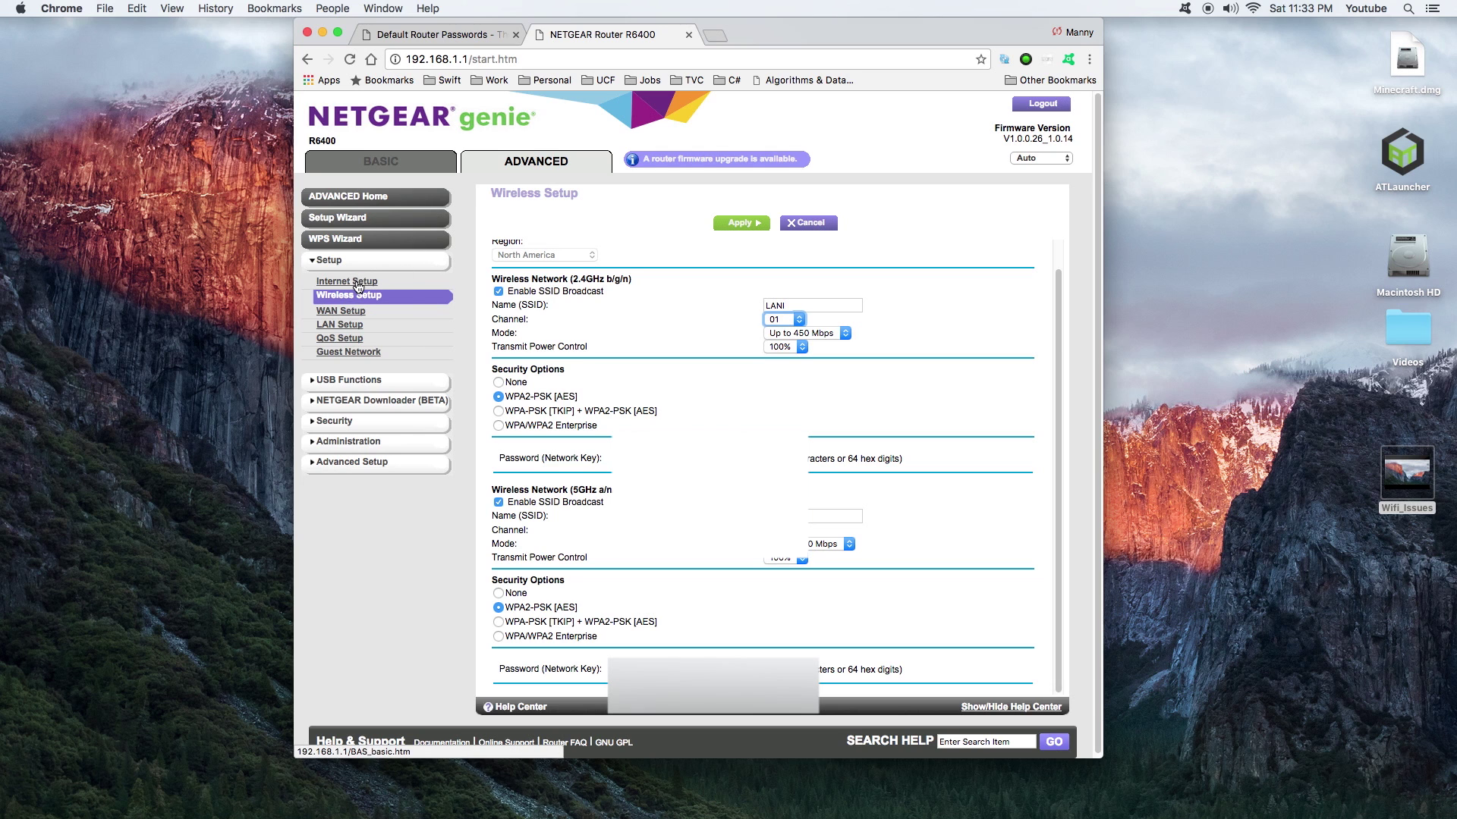
Step: View the WAN Setup and Basic Internet setup pages, then return to Advanced Home showing 2.4GHz channel Auto (9)
left_click(349, 311)
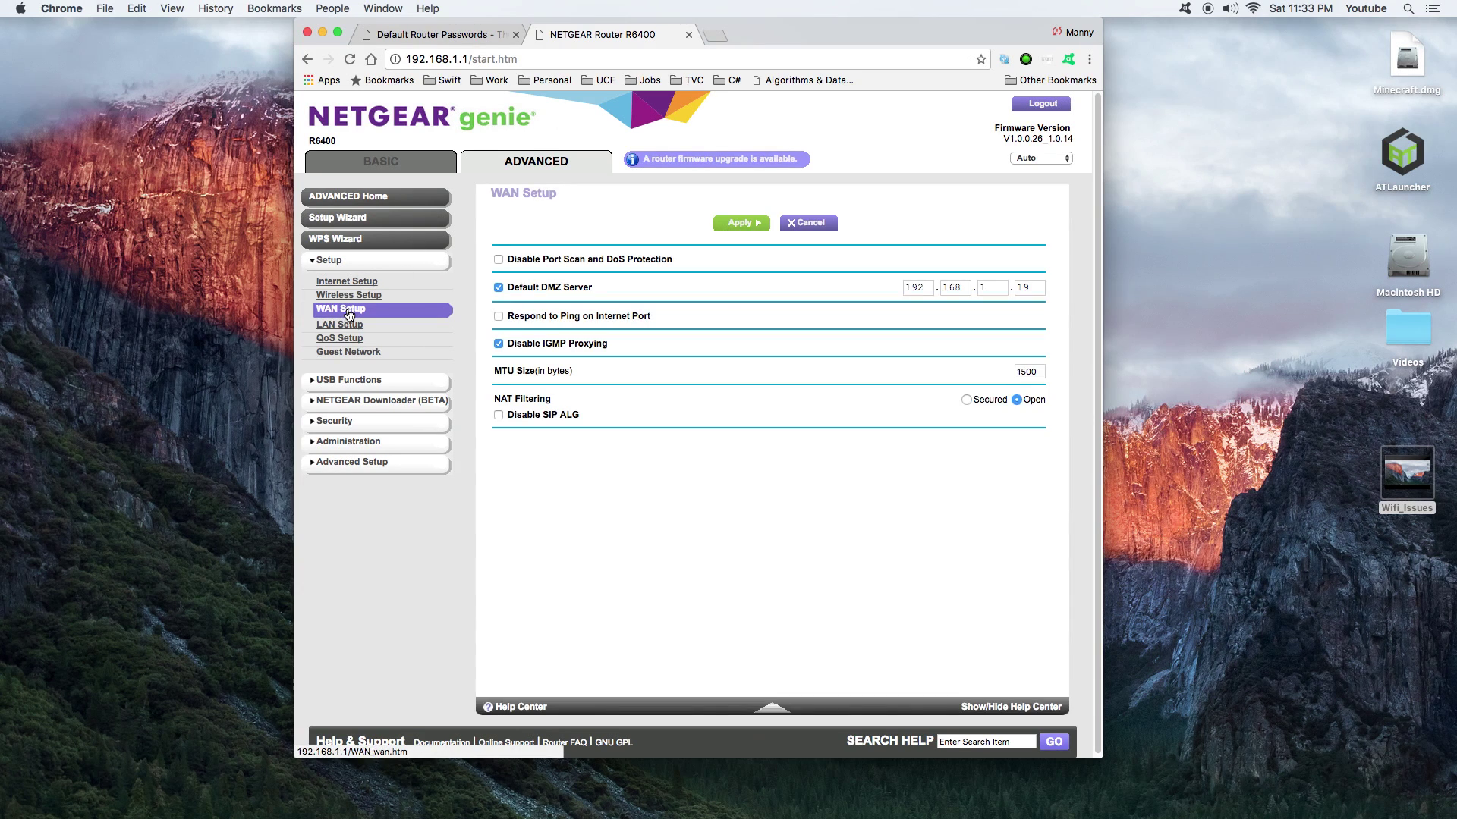
left_click(375, 161)
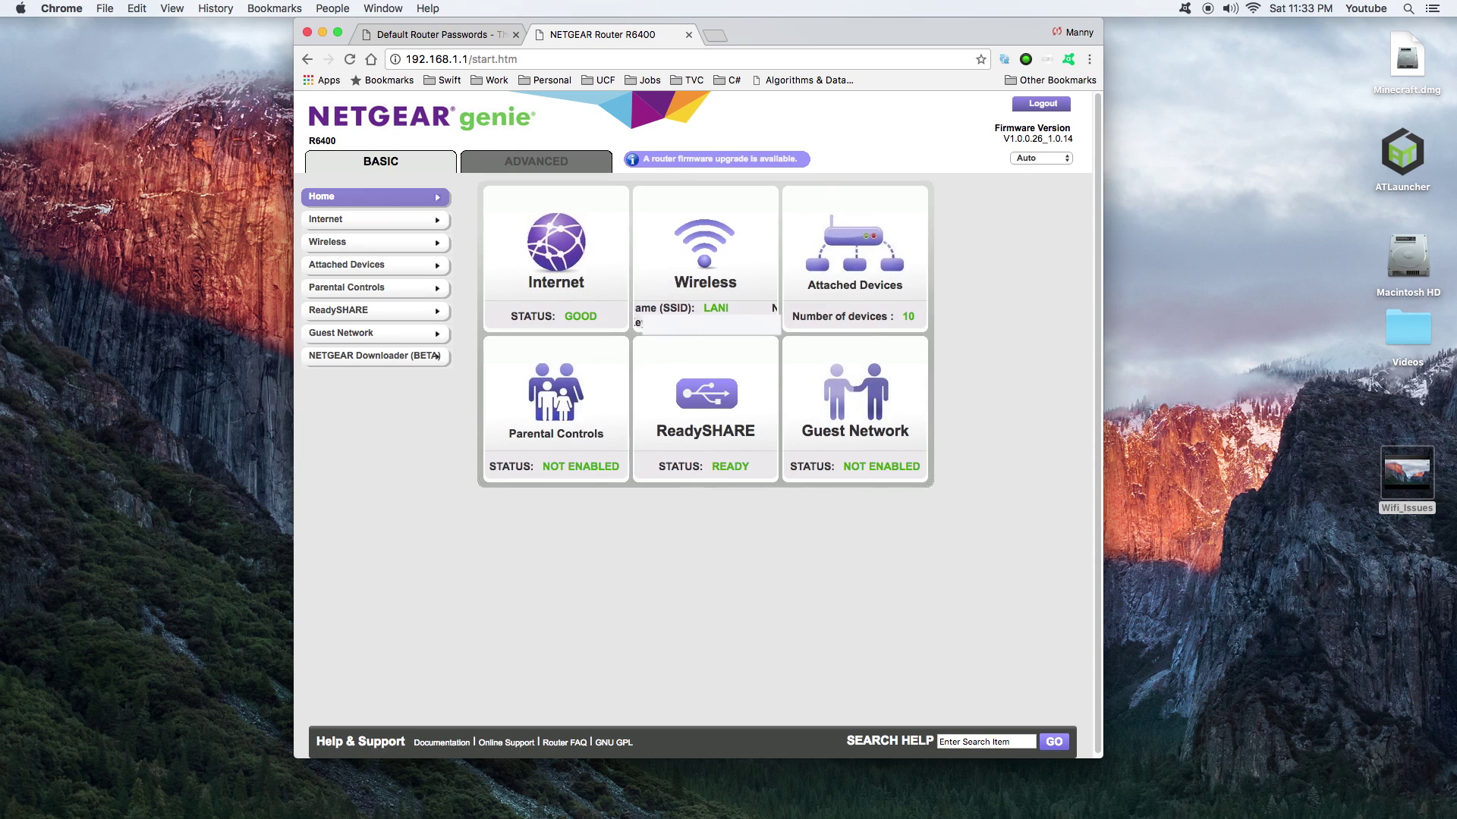
left_click(597, 264)
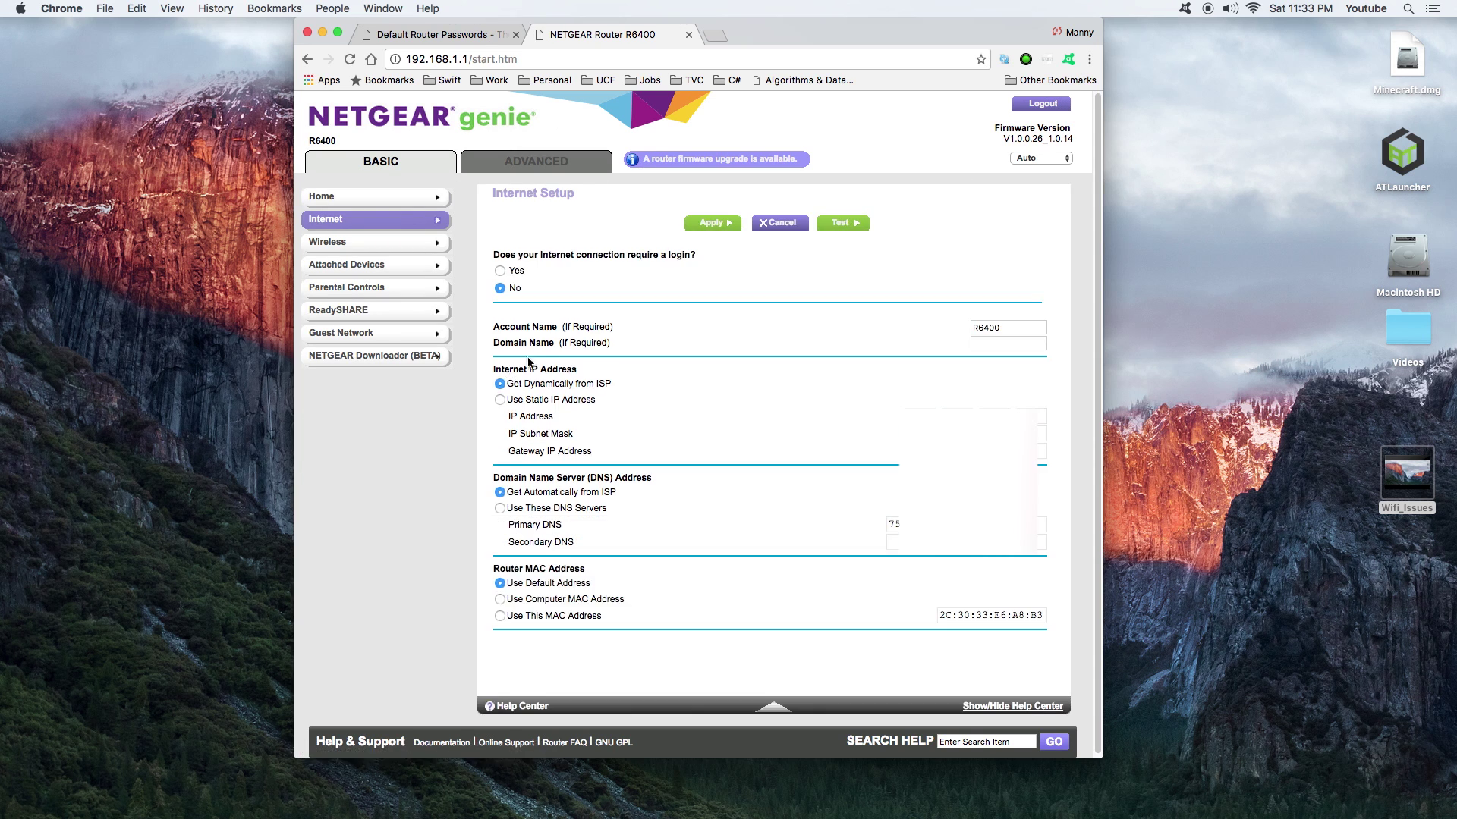
left_click(513, 168)
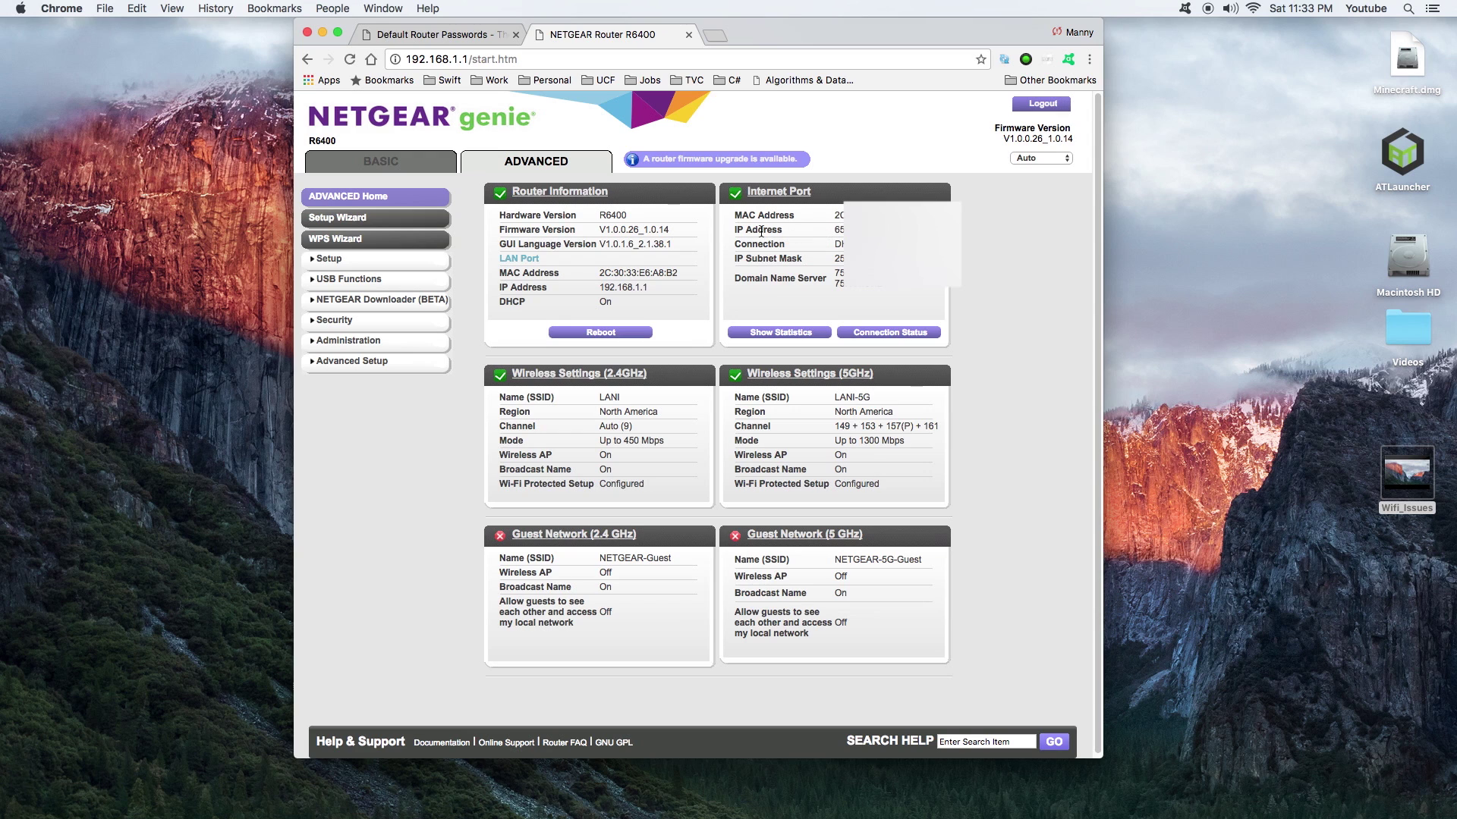
left_click_drag(733, 230, 842, 232)
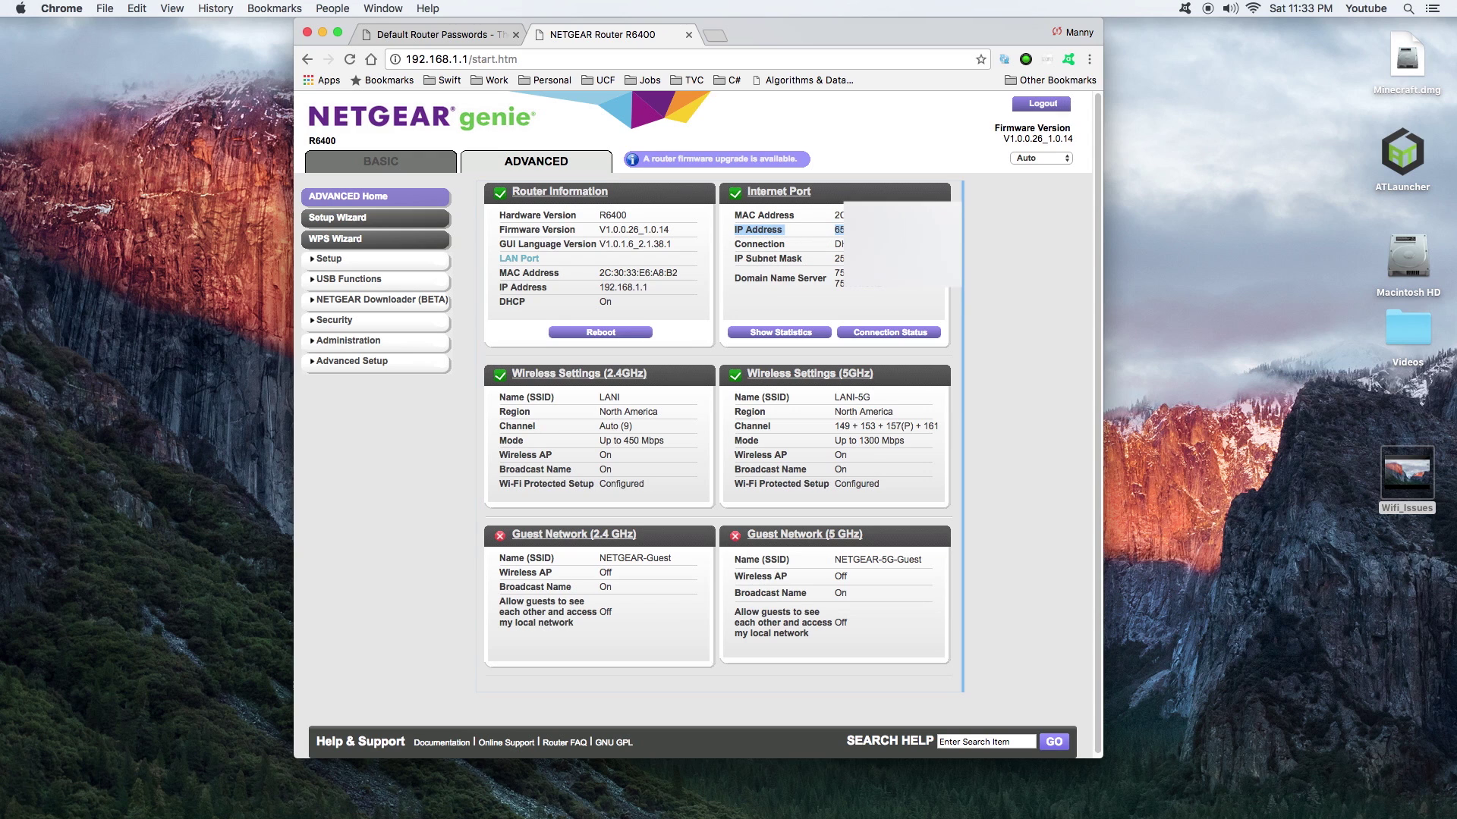
left_click(830, 230)
left_click_drag(830, 225, 850, 278)
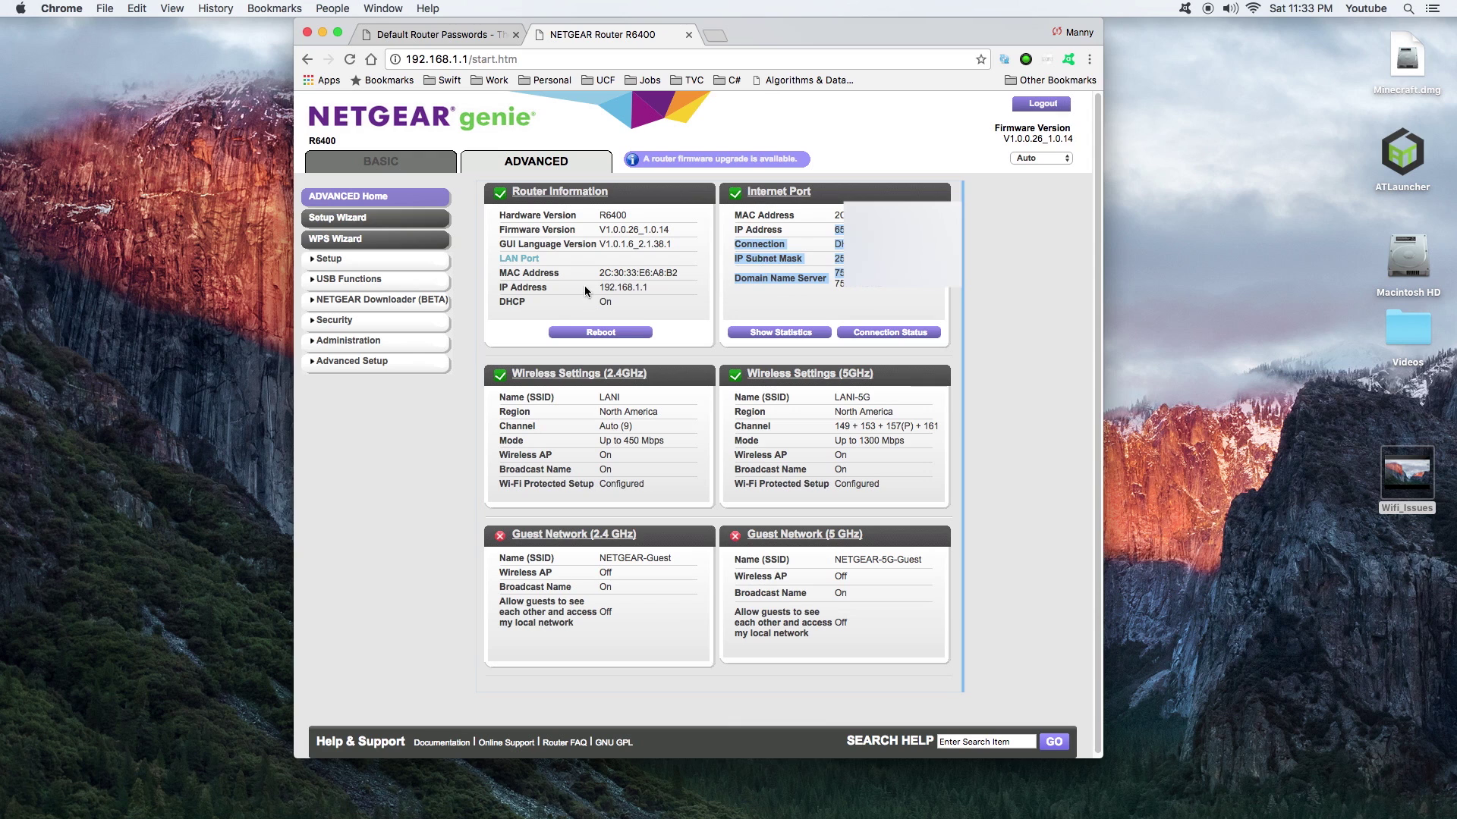
left_click_drag(598, 287, 627, 311)
double_click(639, 284)
triple_click(634, 301)
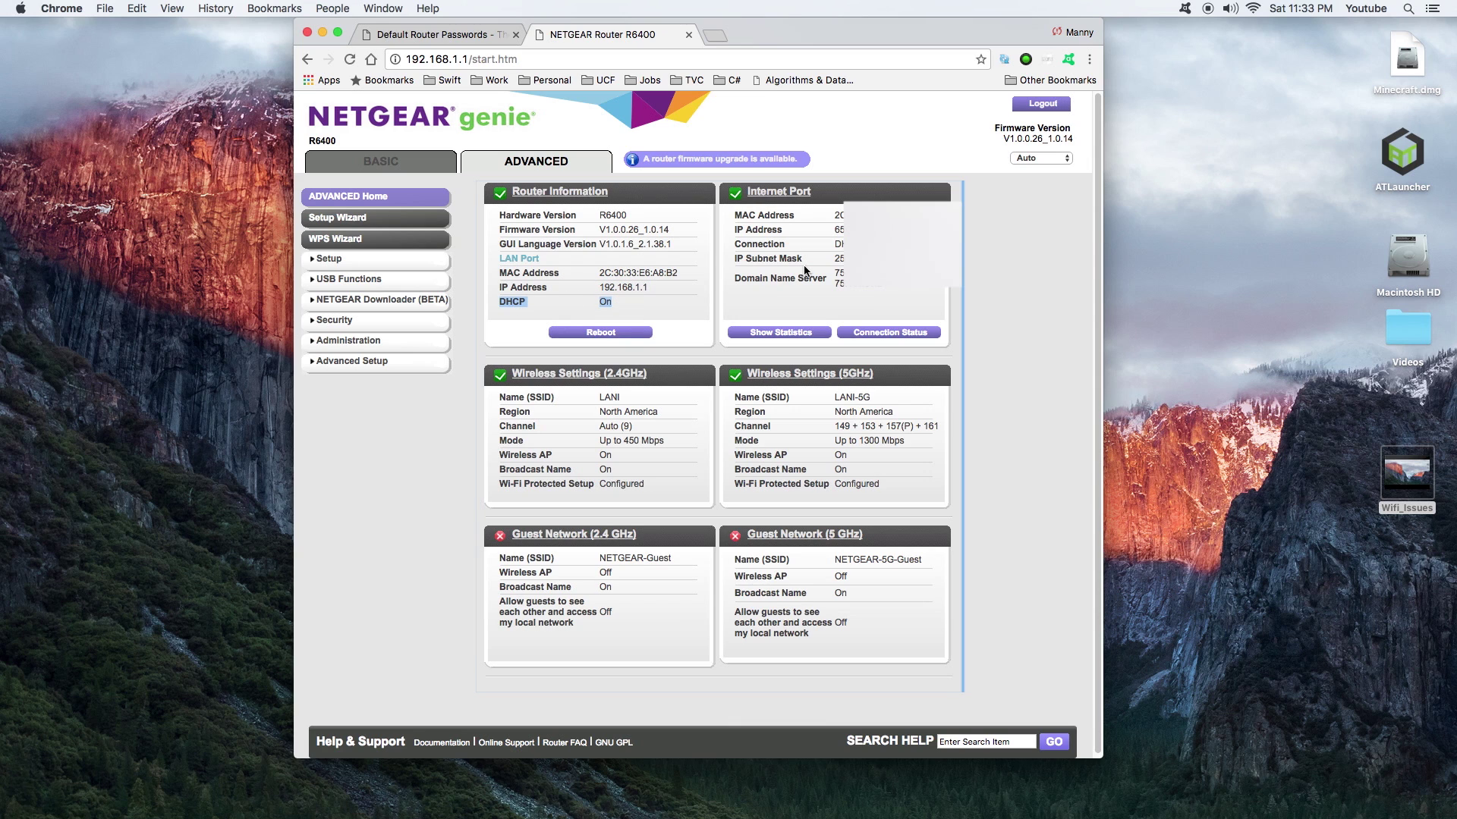
left_click_drag(844, 274, 722, 280)
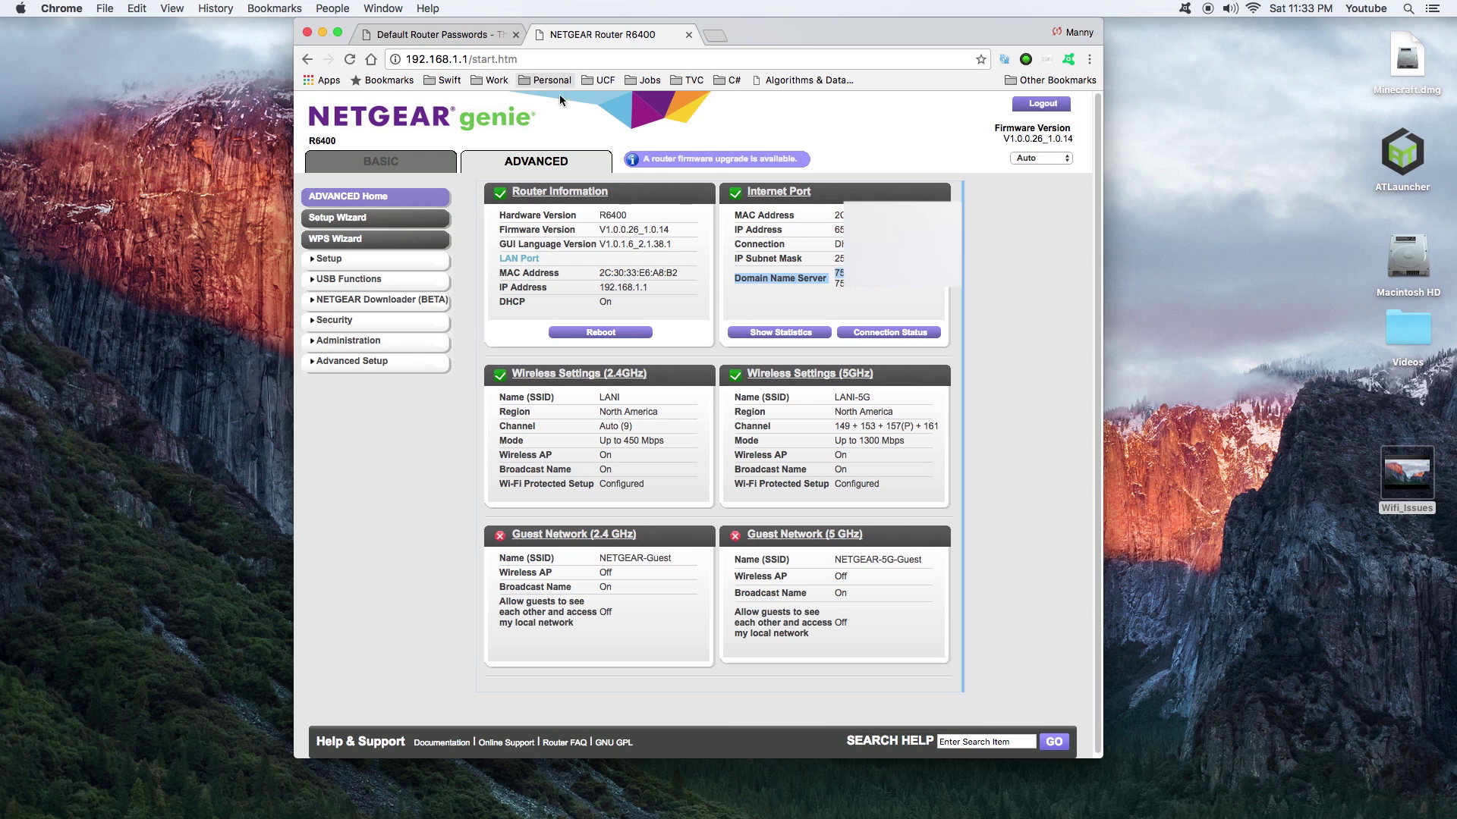
left_click(21, 9)
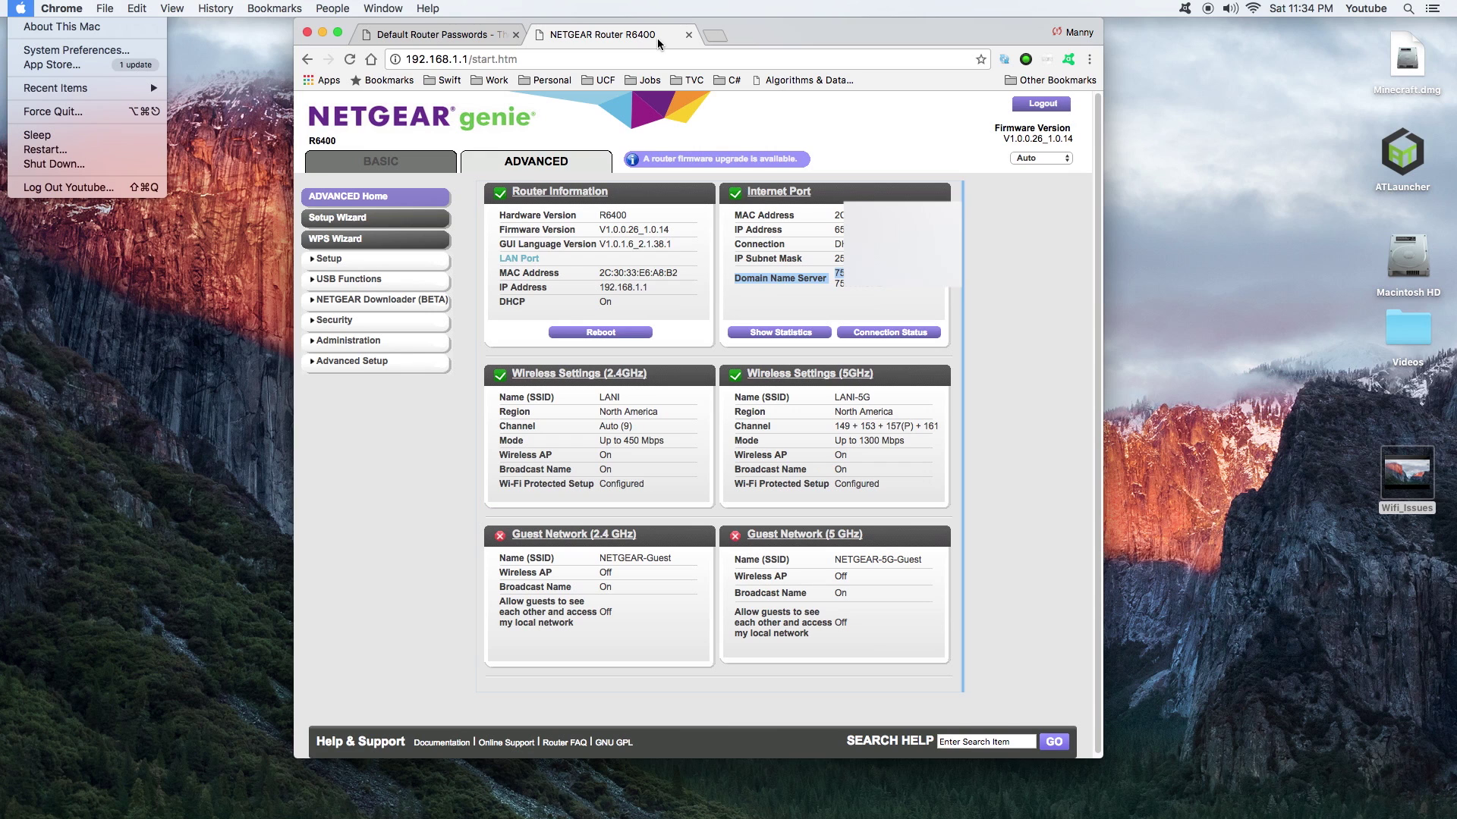
left_click(662, 64)
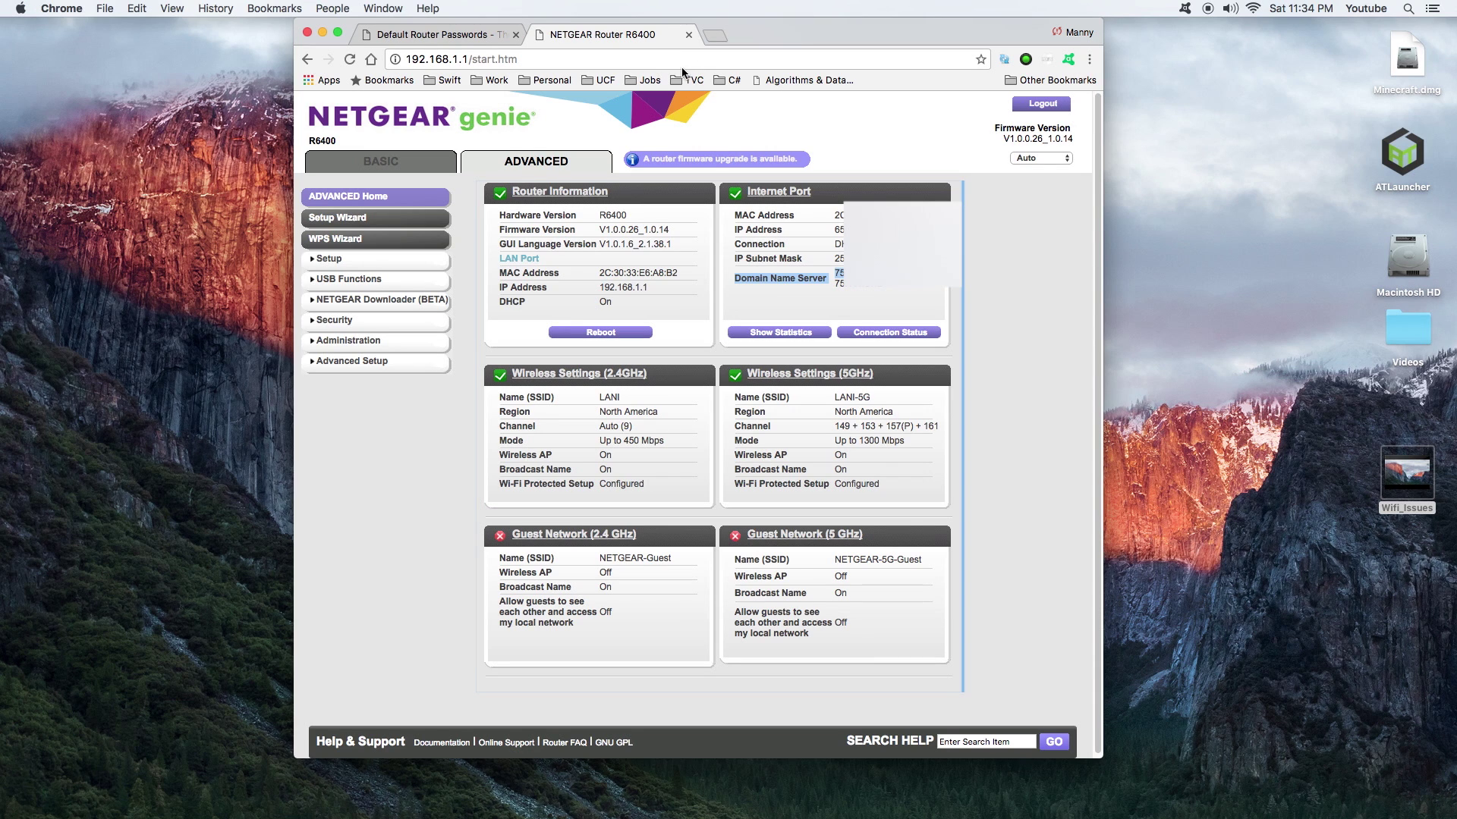